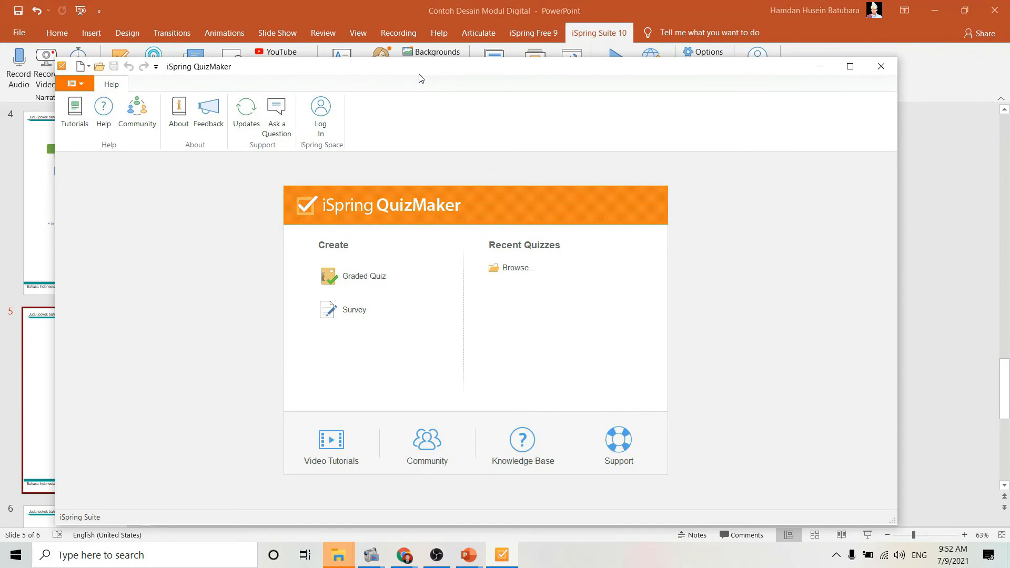
# Create a new graded quiz and set its title to "D. Latihan" in the quiz properties
pyautogui.click(358, 276)
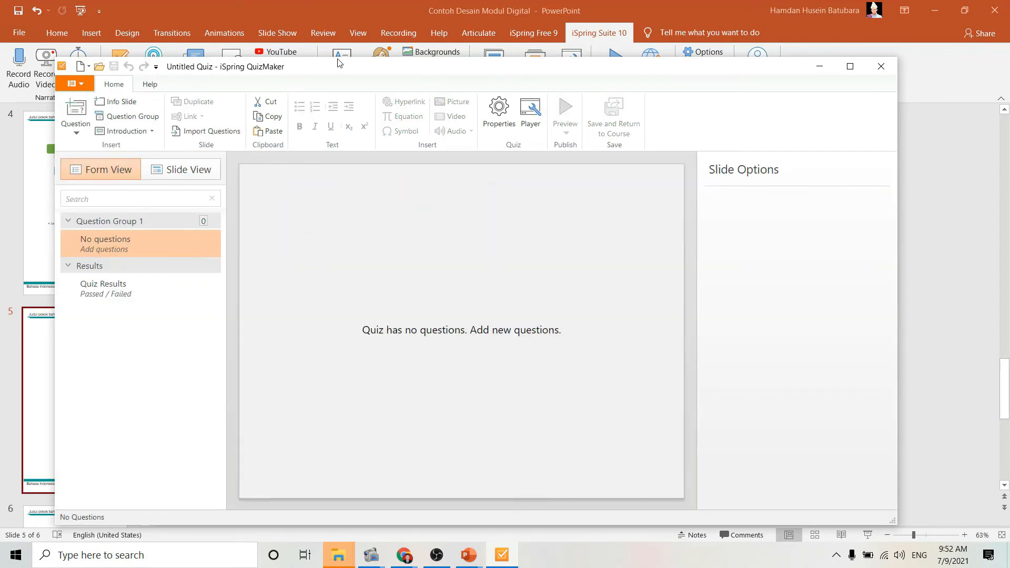
pyautogui.moveTo(341, 66); pyautogui.dragTo(339, 55)
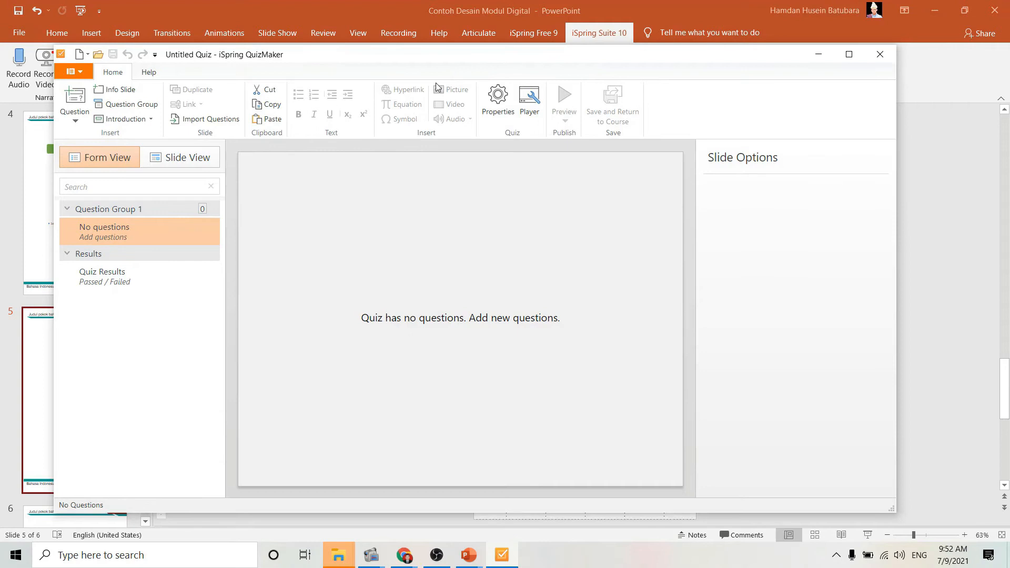
pyautogui.click(489, 110)
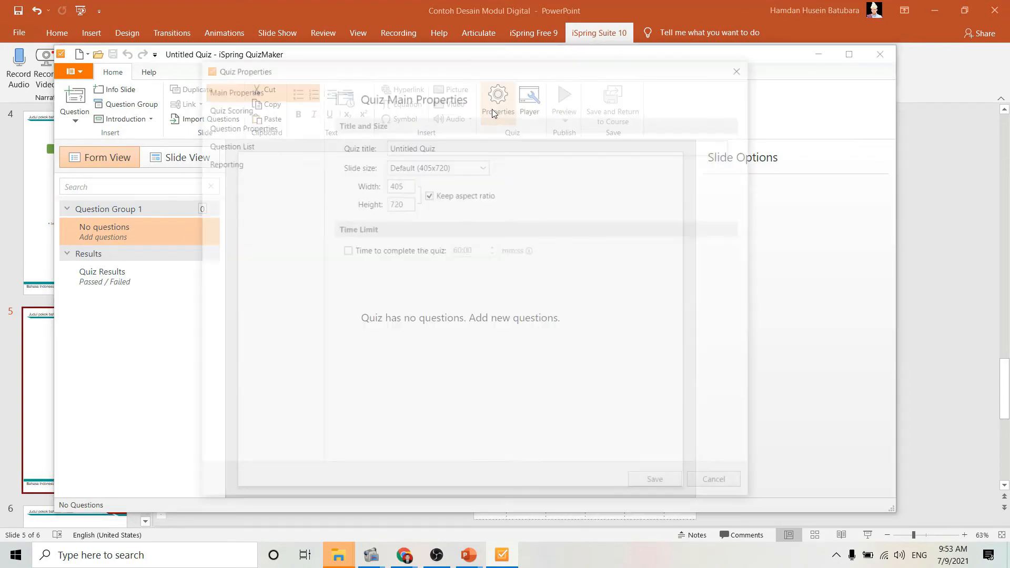
pyautogui.moveTo(437, 147); pyautogui.dragTo(382, 153)
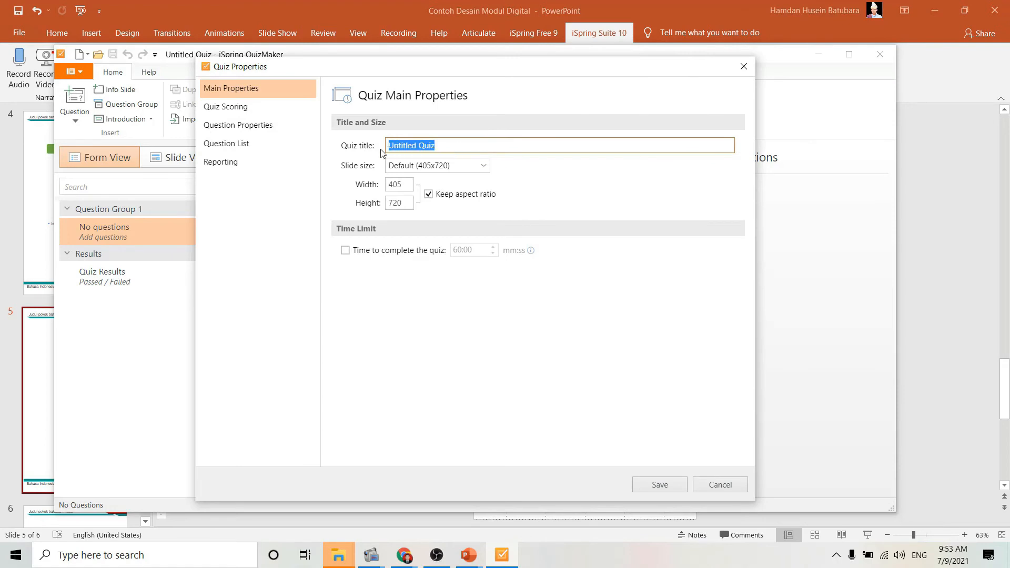
pyautogui.write('K')
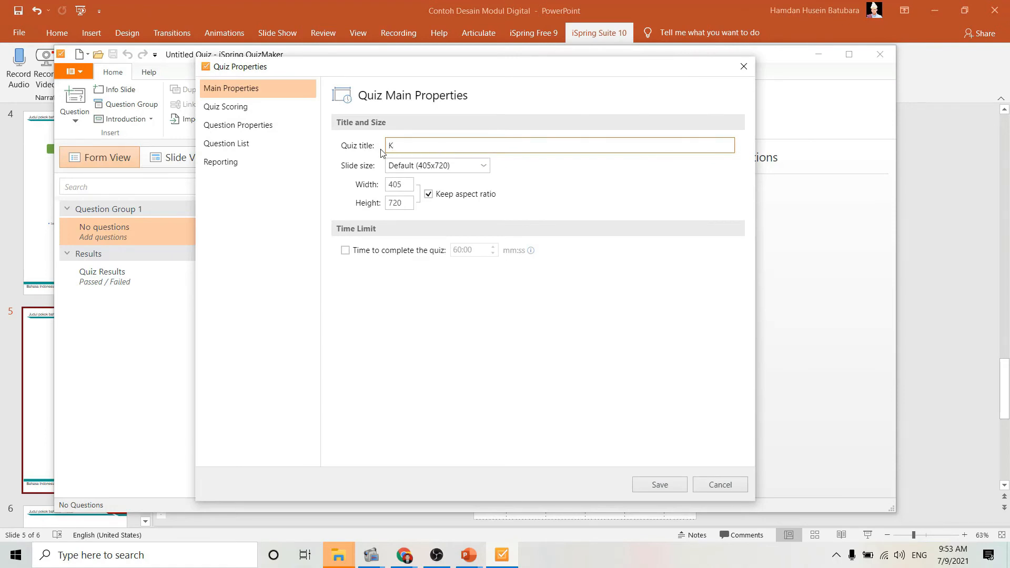
pyautogui.write('uis Latihan')
pyautogui.doubleClick(405, 149)
pyautogui.press('BackSpace')
pyautogui.write('D. Latihan')
pyautogui.click(345, 251)
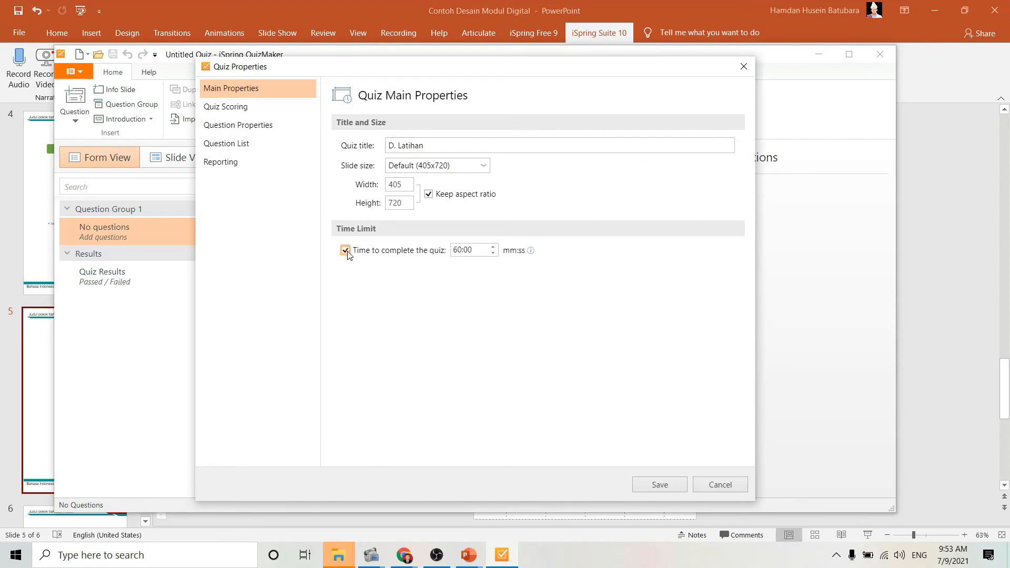
pyautogui.click(459, 254)
pyautogui.moveTo(456, 253); pyautogui.dragTo(452, 253)
pyautogui.moveTo(456, 250); pyautogui.dragTo(454, 250)
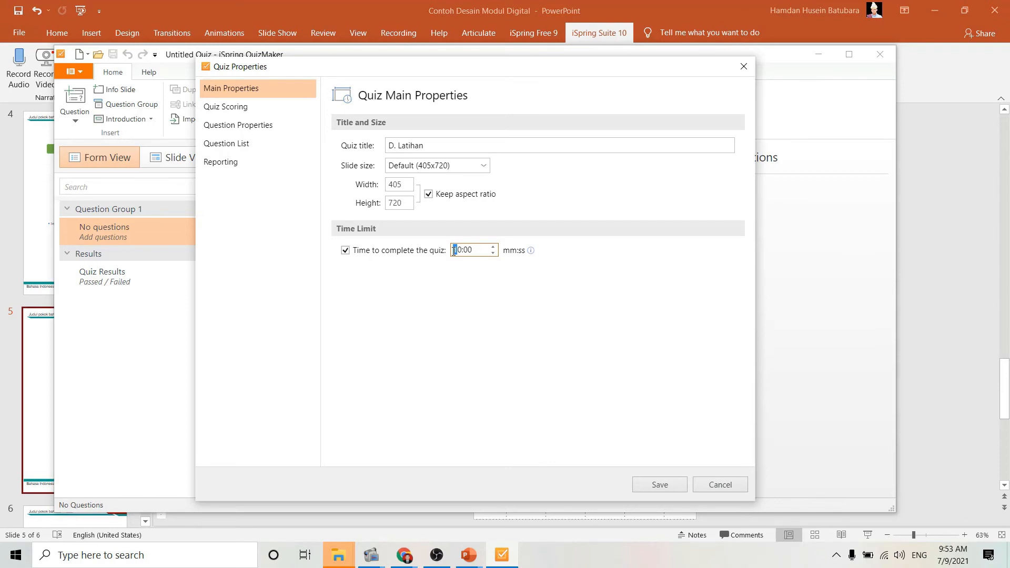
pyautogui.click(345, 251)
# Review the quiz's passing score requirement and the default points and penalty settings for its questions
pyautogui.click(243, 109)
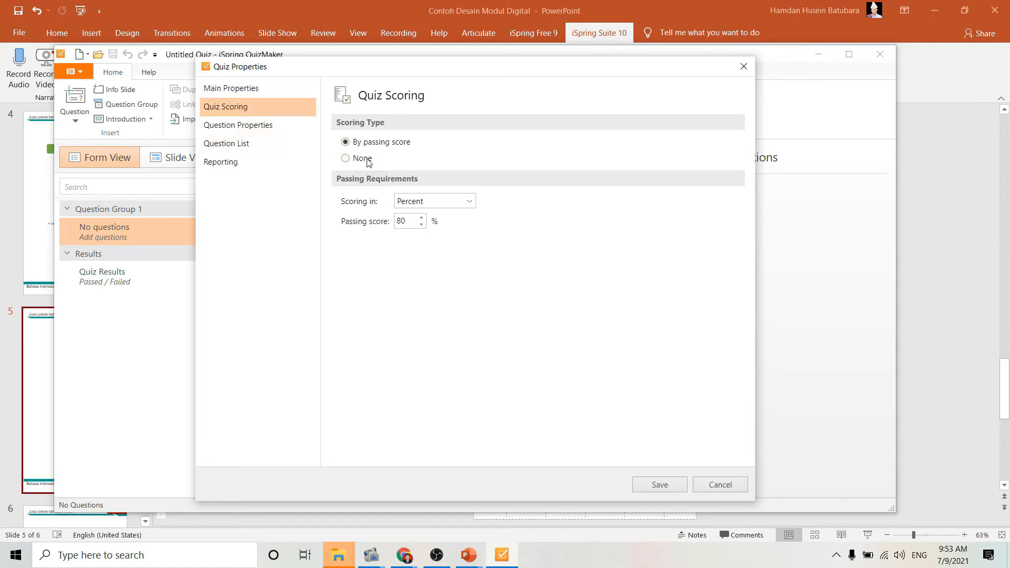
pyautogui.moveTo(404, 227); pyautogui.dragTo(389, 226)
pyautogui.click(241, 126)
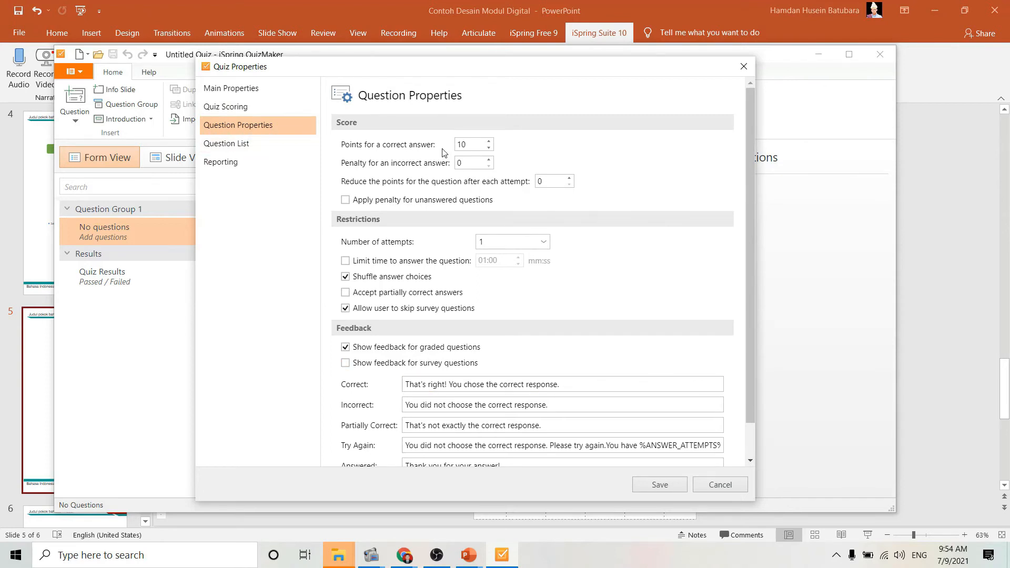
pyautogui.click(471, 145)
pyautogui.click(459, 163)
pyautogui.moveTo(465, 165); pyautogui.dragTo(446, 152)
pyautogui.click(346, 261)
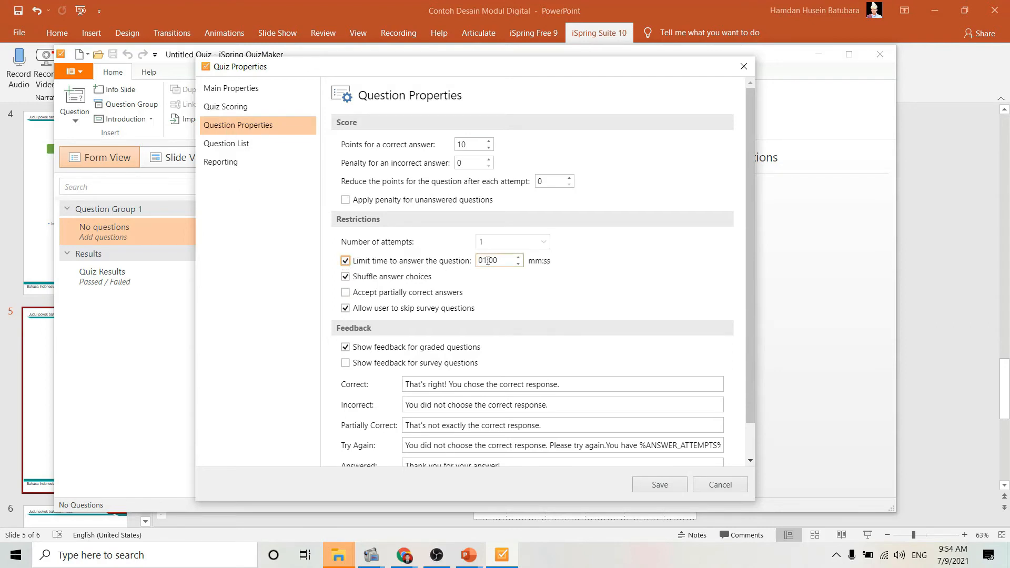
pyautogui.click(345, 262)
pyautogui.click(346, 262)
pyautogui.click(346, 261)
pyautogui.click(346, 262)
pyautogui.click(345, 262)
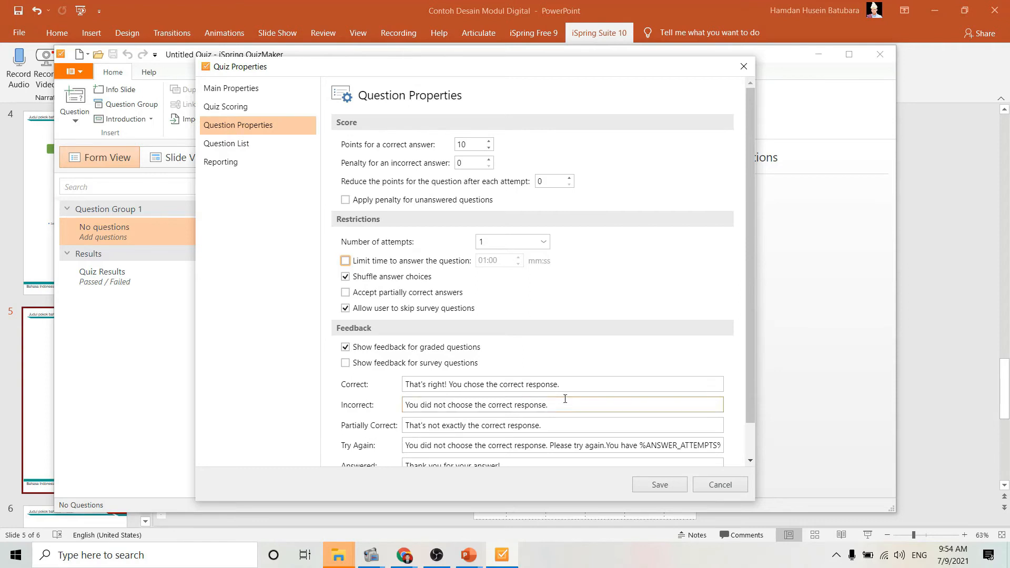
# Set the default feedback to "Benar" for correct answers and "Salah" for incorrect answers
pyautogui.moveTo(558, 385); pyautogui.dragTo(355, 391)
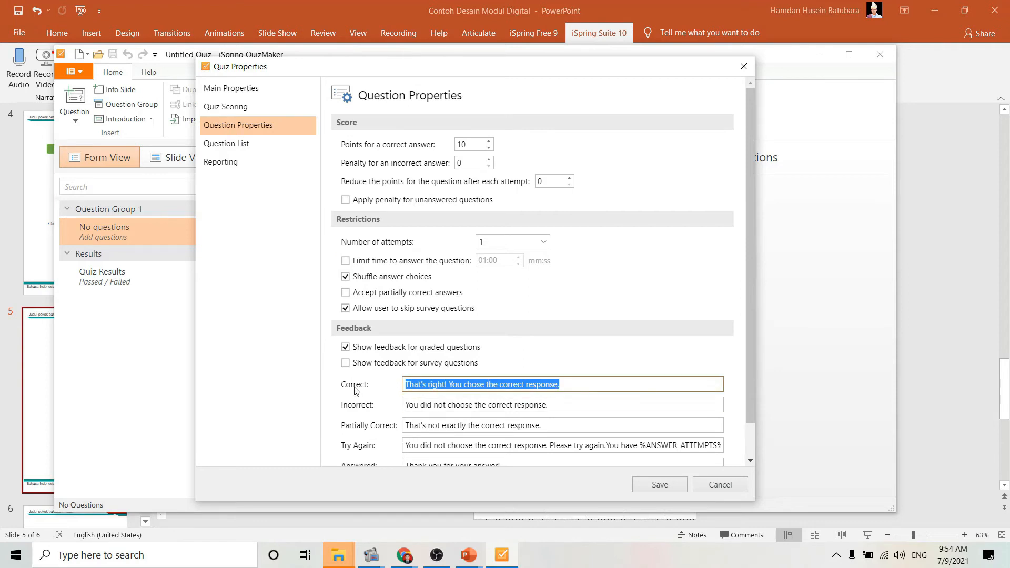
pyautogui.write('Benar')
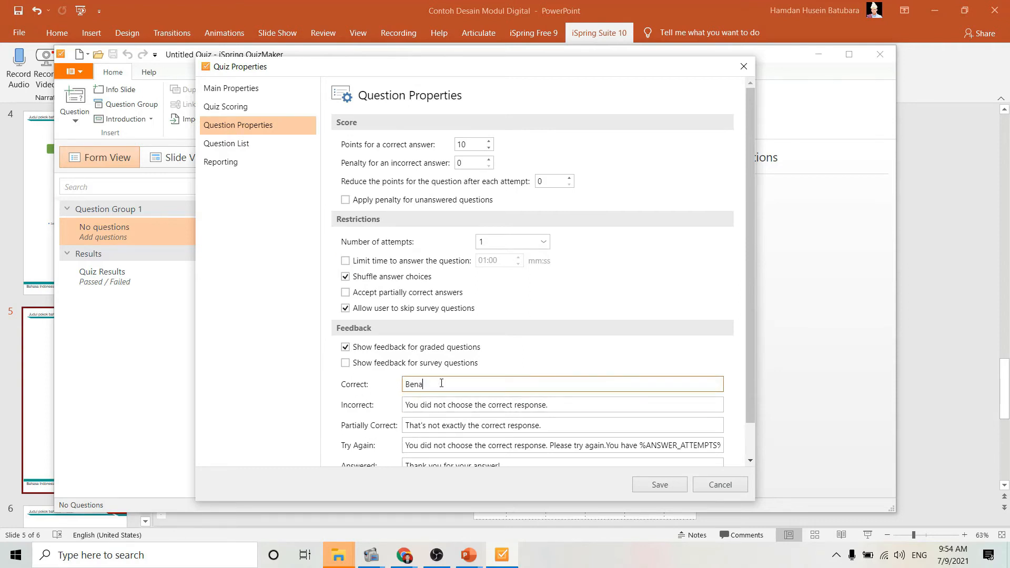
pyautogui.tripleClick(468, 409)
pyautogui.write('Salah')
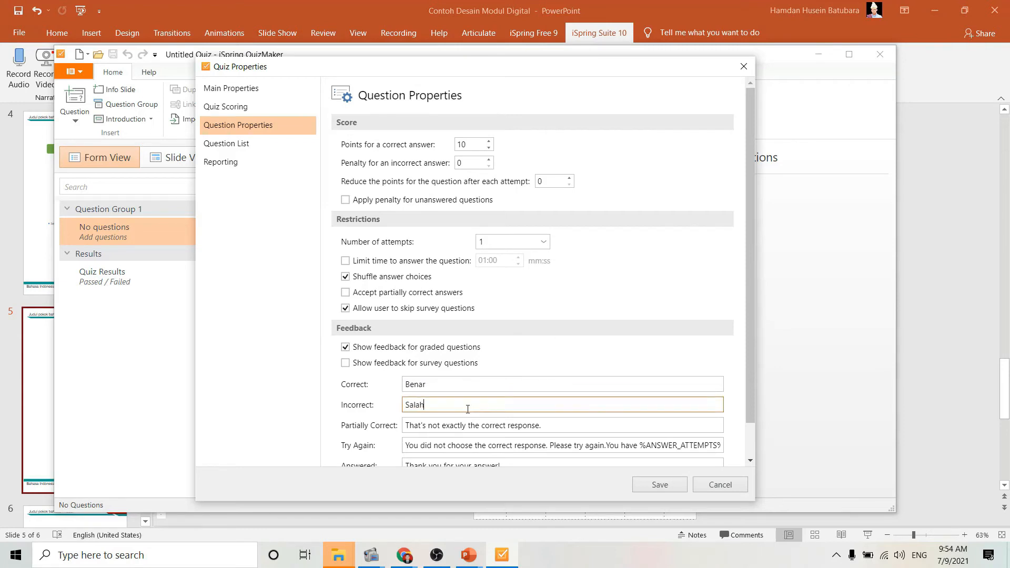
# Set the default feedback for partially correct answers to "Sebagian Benar"
pyautogui.scroll(-1, 752, 358)
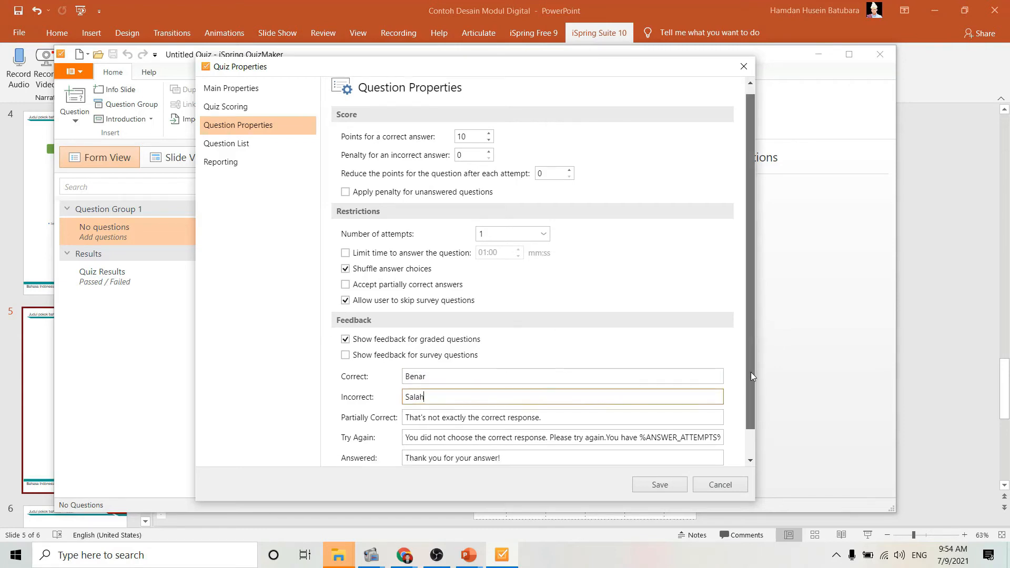
pyautogui.moveTo(750, 371); pyautogui.dragTo(750, 403)
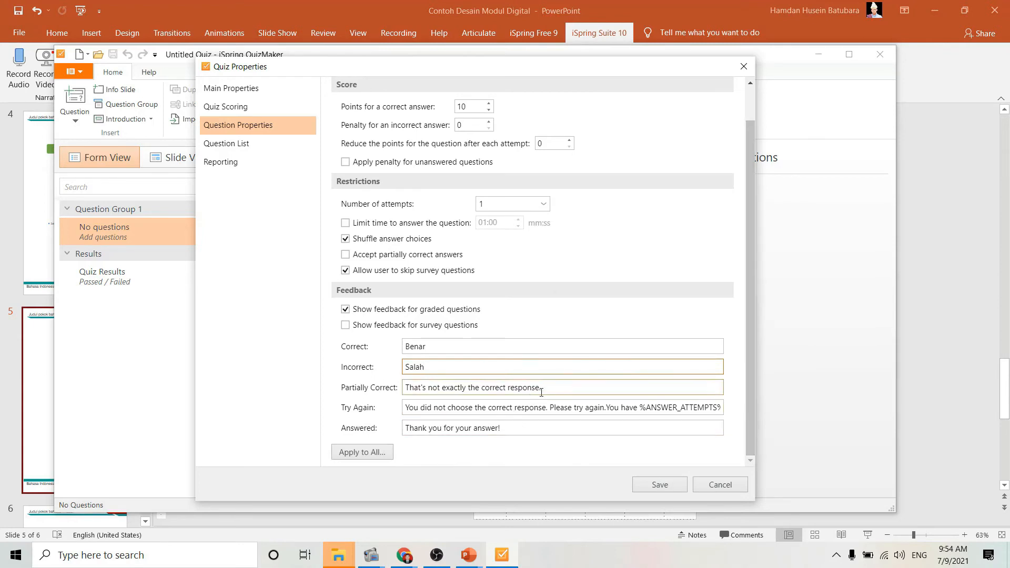
pyautogui.moveTo(541, 392); pyautogui.dragTo(372, 389)
pyautogui.write('Sebag')
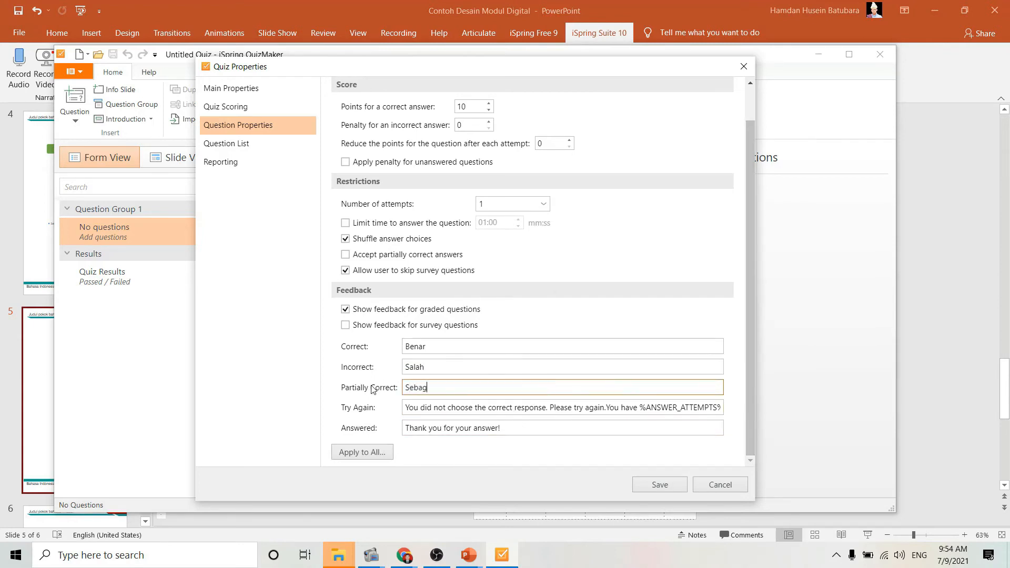
pyautogui.write('ian Benar')
# Set the Try Again feedback to "Coba lagi" and the Answered feedback to "Terima kasih"
pyautogui.tripleClick(444, 411)
pyautogui.write('C')
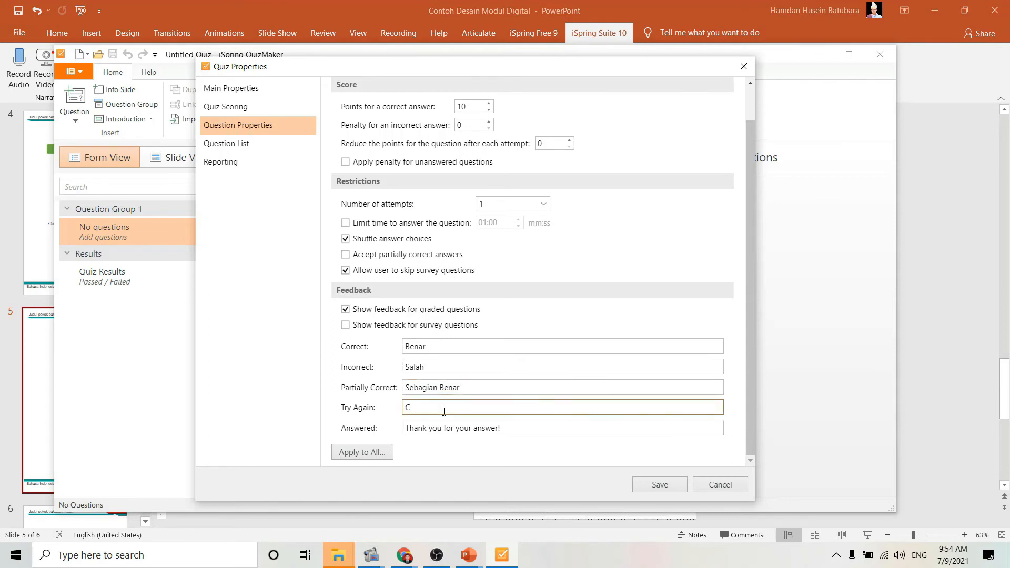
pyautogui.write('oba lagi')
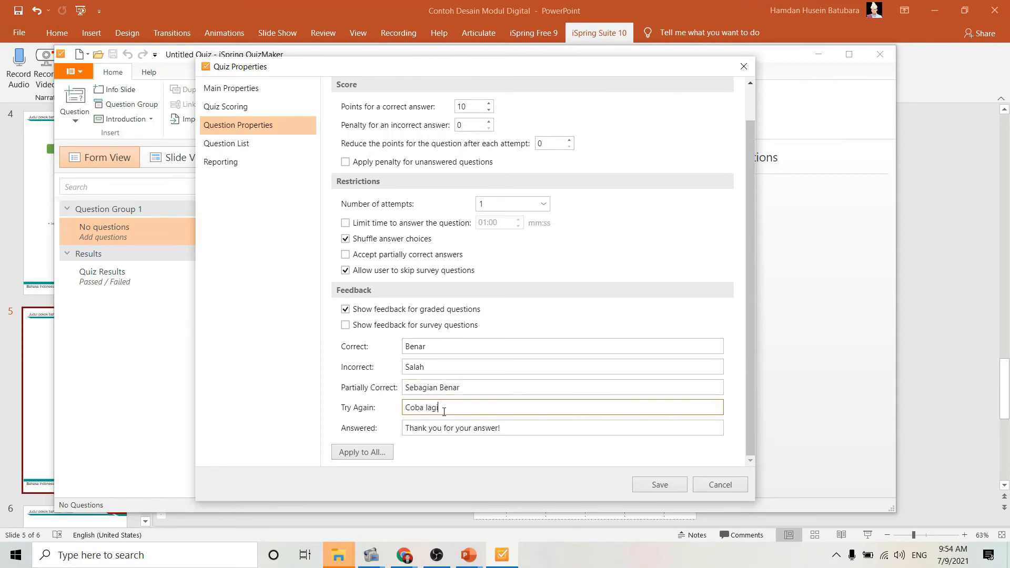
pyautogui.tripleClick(471, 428)
pyautogui.write('Terima kasih')
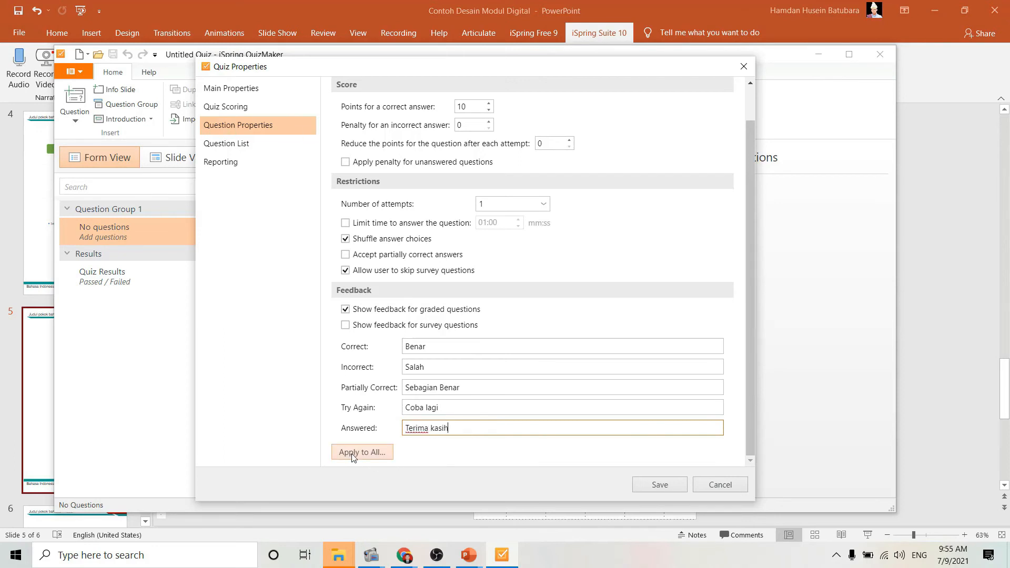
# Apply the score, restrictions, feedback display and feedback text settings to all questions in the quiz
pyautogui.click(358, 453)
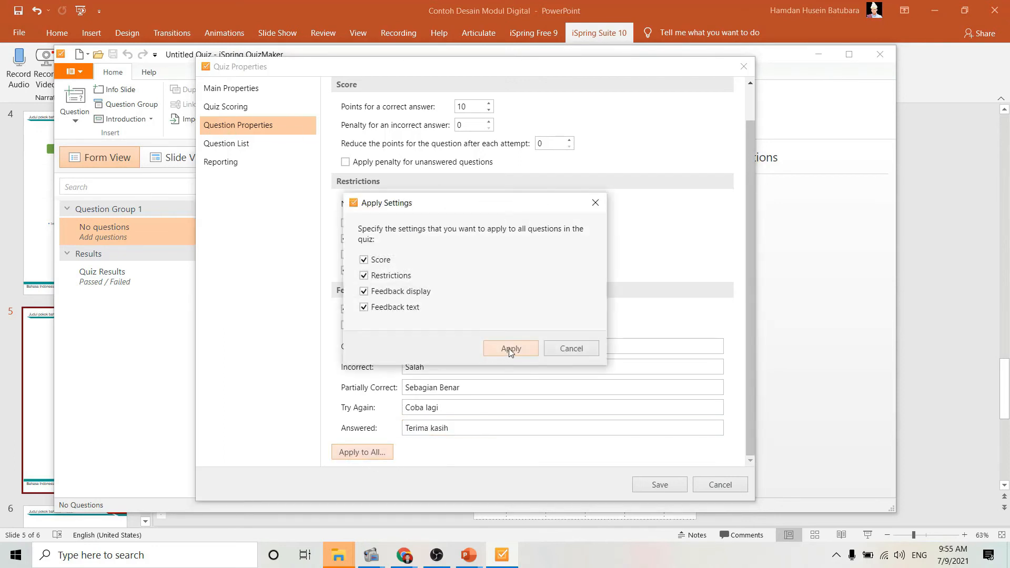
pyautogui.click(548, 352)
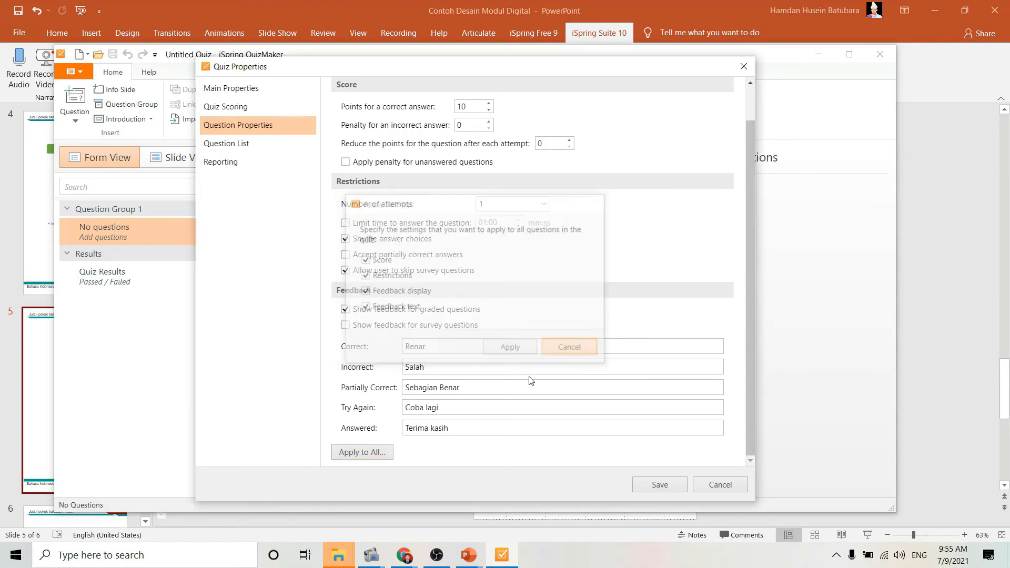
pyautogui.click(361, 456)
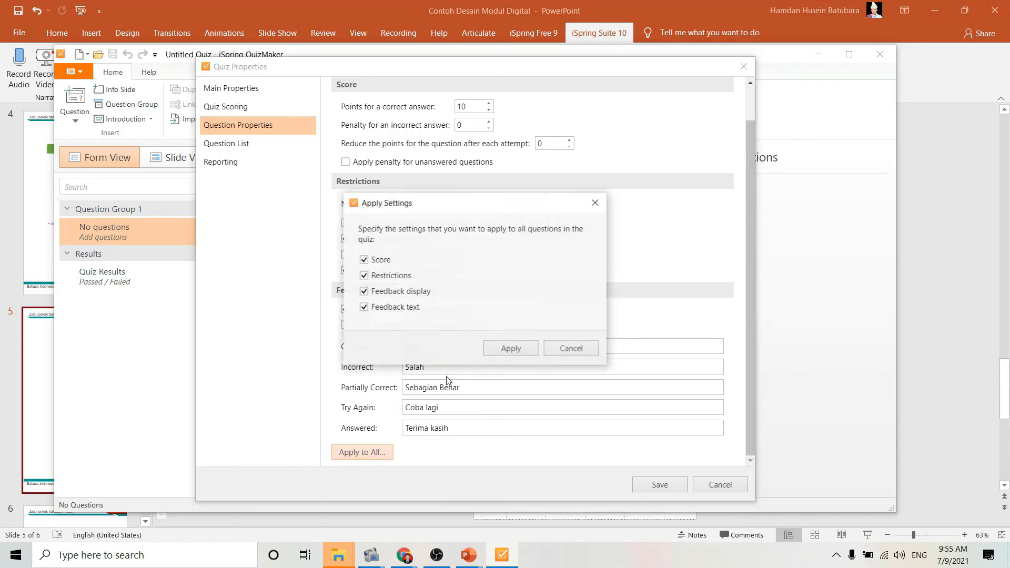
pyautogui.click(514, 347)
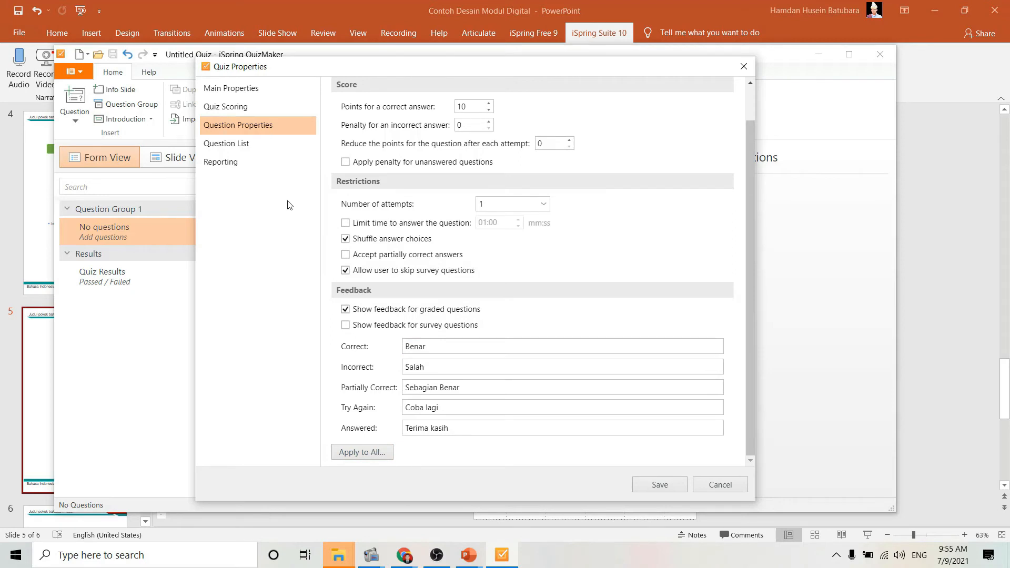
pyautogui.click(233, 146)
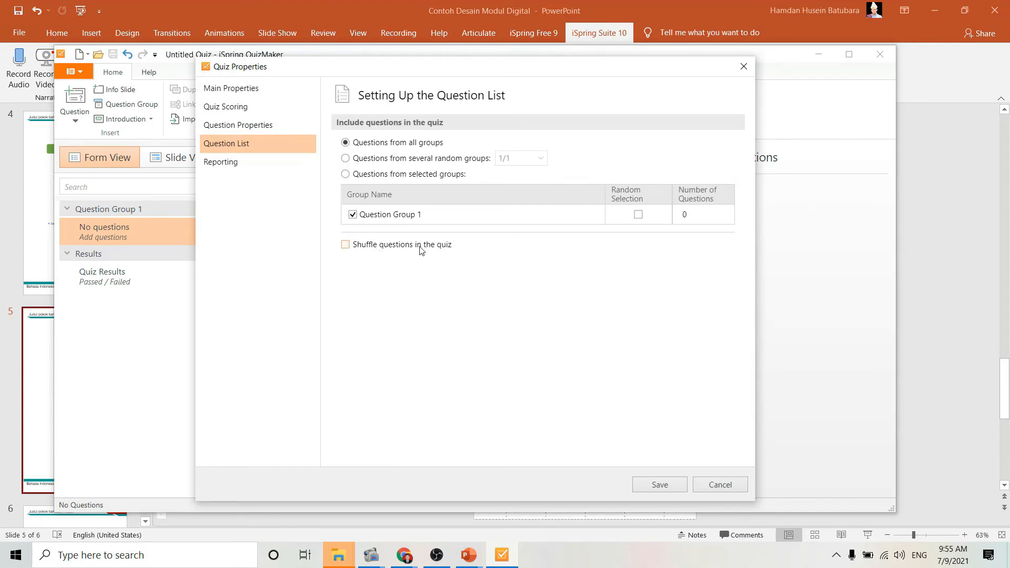
pyautogui.click(345, 245)
pyautogui.click(346, 245)
pyautogui.click(216, 159)
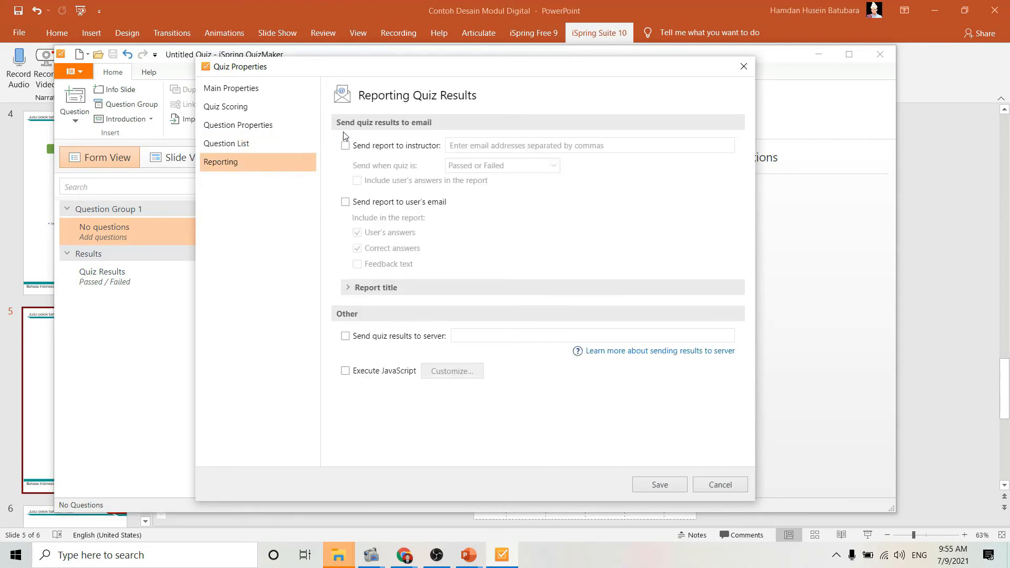
pyautogui.click(346, 145)
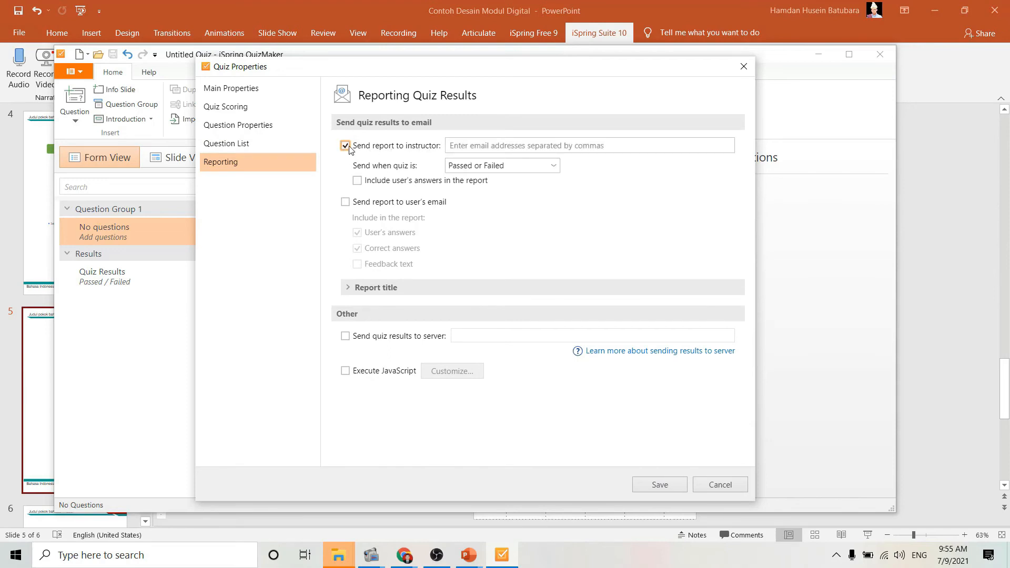
pyautogui.click(509, 142)
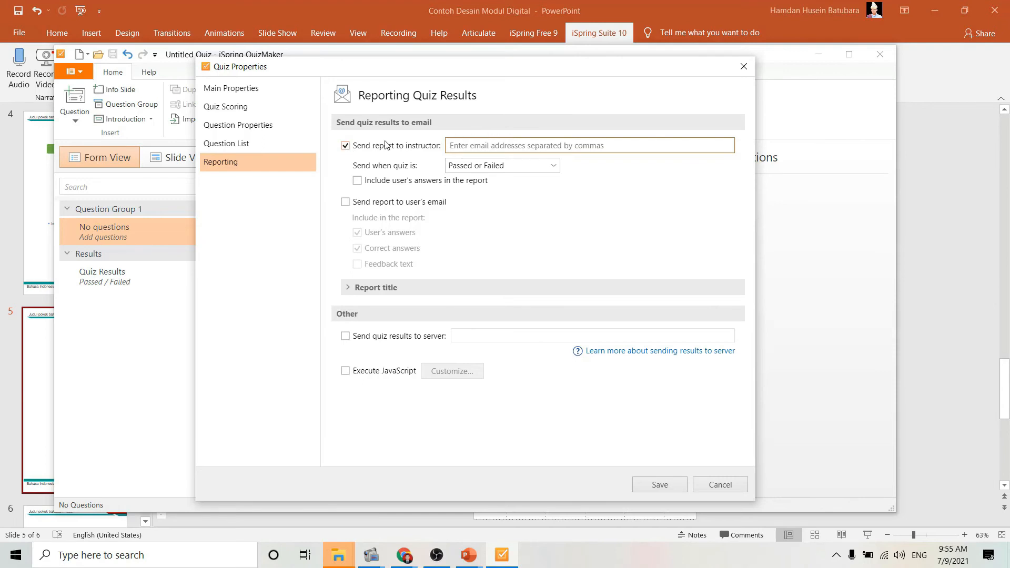
pyautogui.click(346, 145)
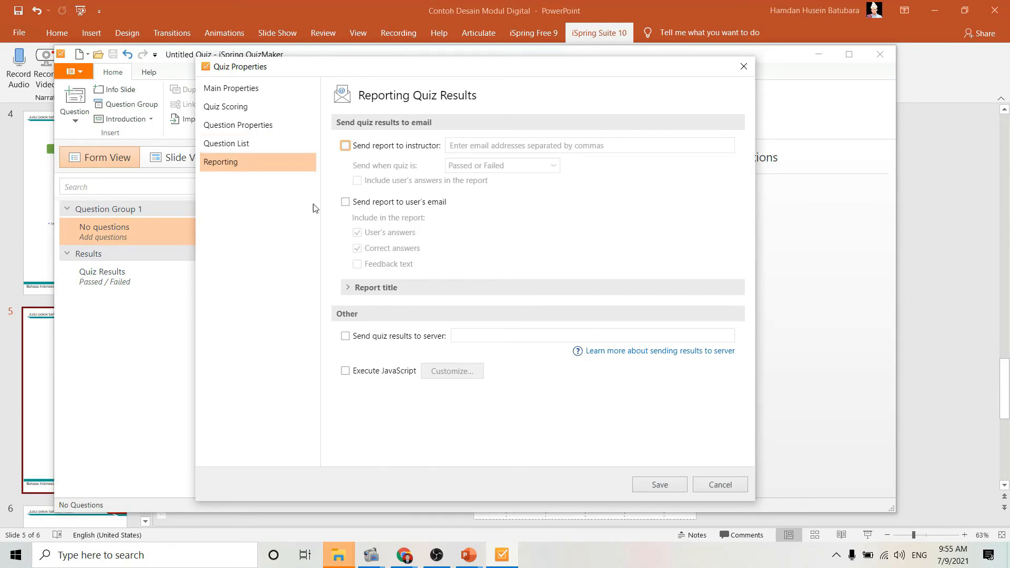
# Save the quiz properties
pyautogui.click(654, 489)
pyautogui.click(660, 485)
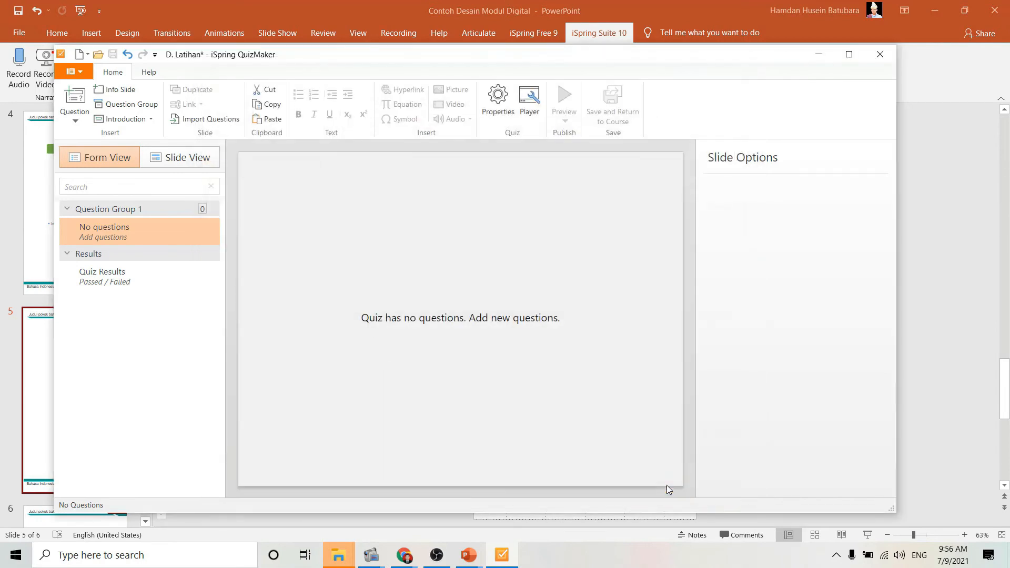
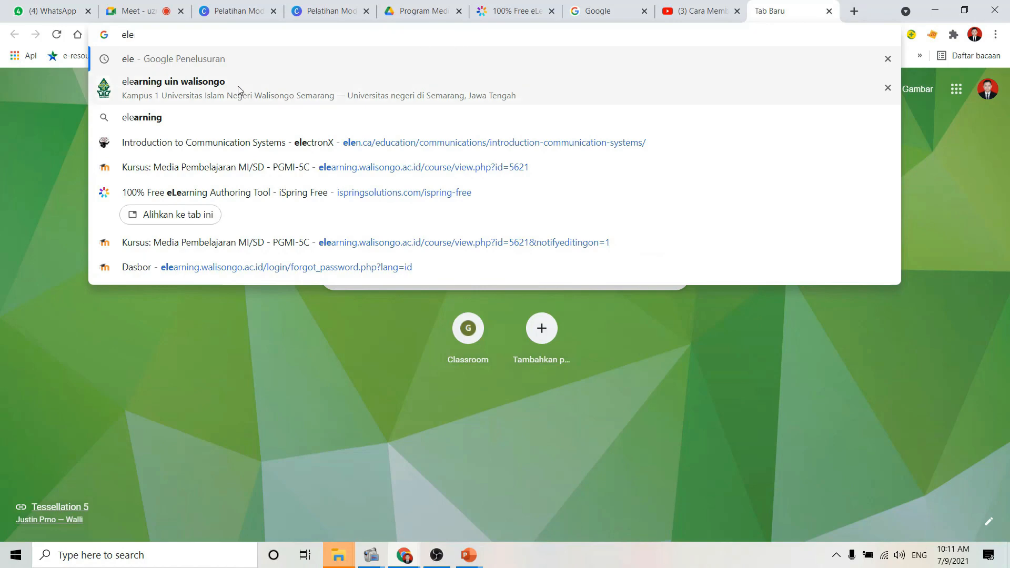
# In Chrome, sign in to the UIN Walisongo e-learning site with the saved credentials and open the course "Media Pembelajaran MI/SD - PGMI-5C"
pyautogui.click(238, 86)
pyautogui.click(213, 193)
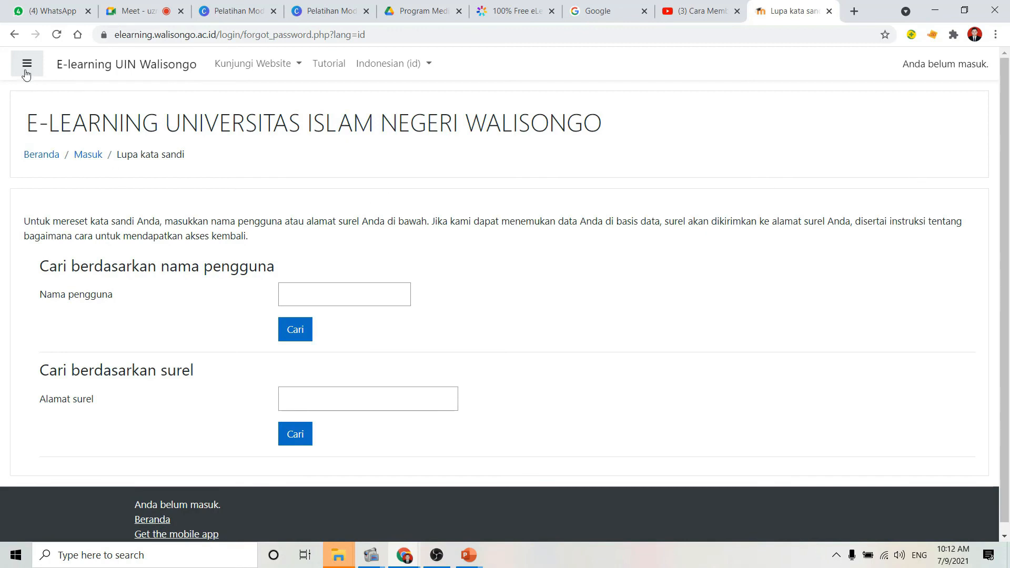
pyautogui.click(61, 68)
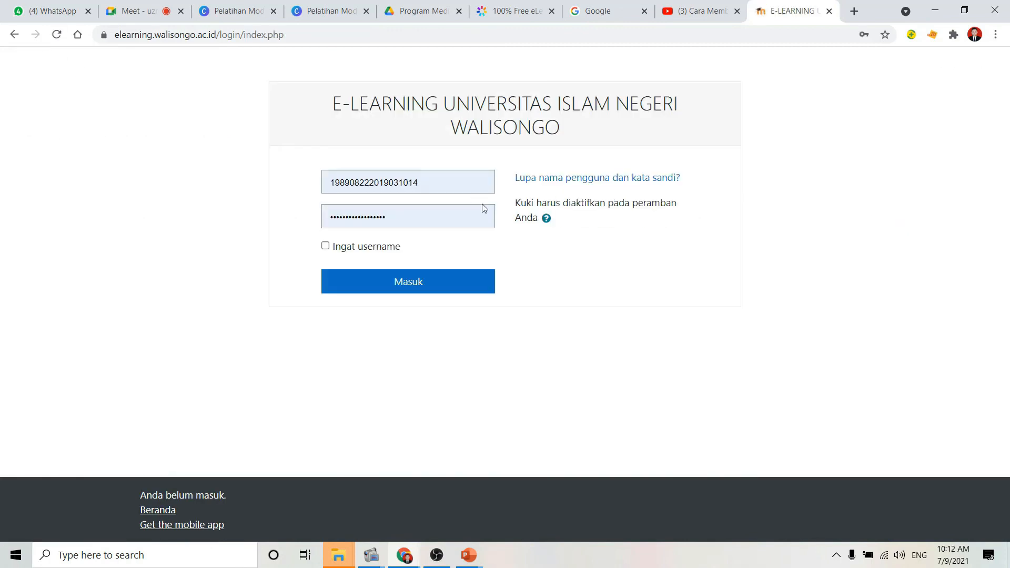
pyautogui.click(419, 286)
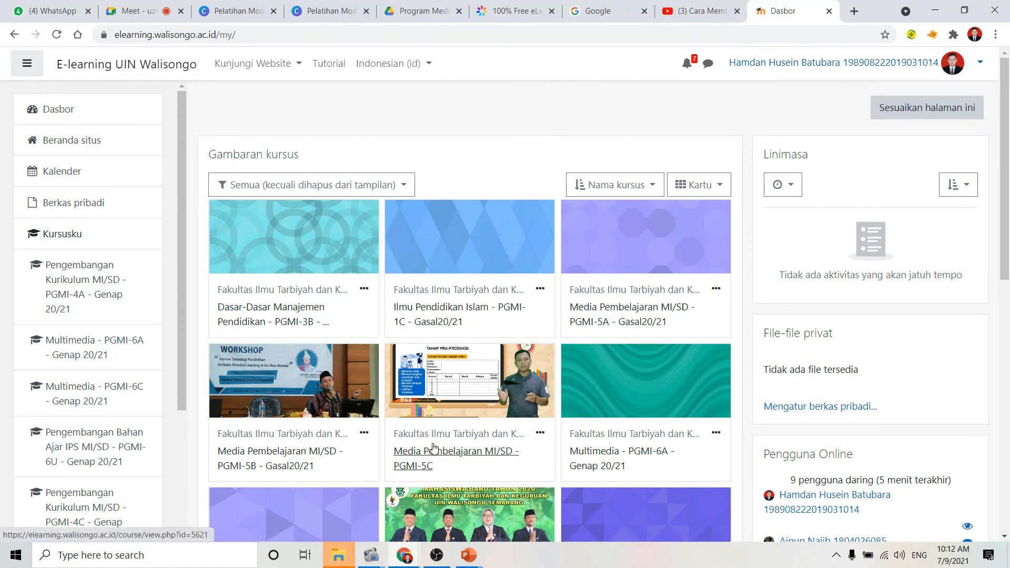
pyautogui.click(434, 460)
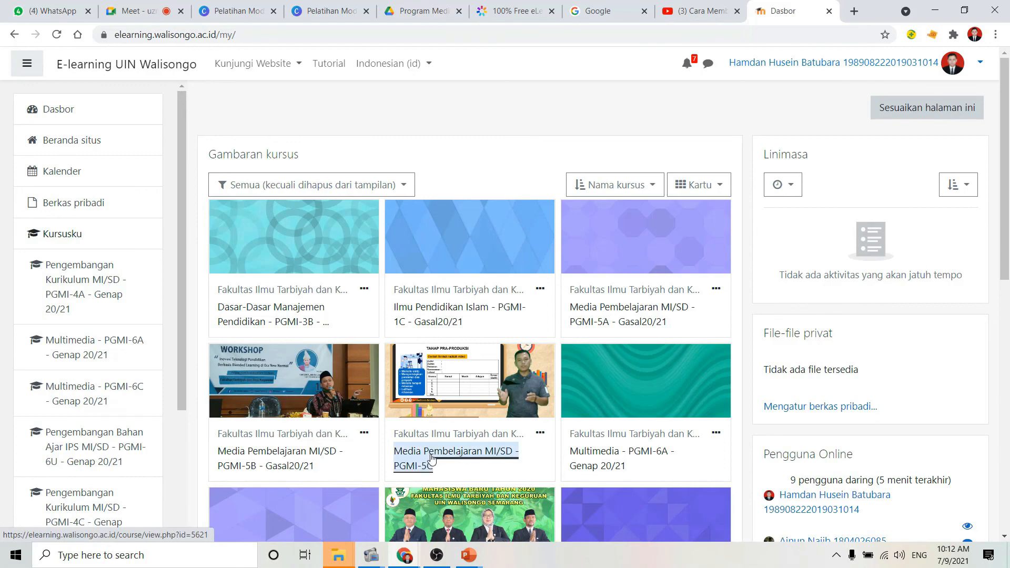
# Open the course "Media Pembelajaran MI/SD - PGMI-5B - Gasal20/21" and turn on its editing mode
pyautogui.click(308, 463)
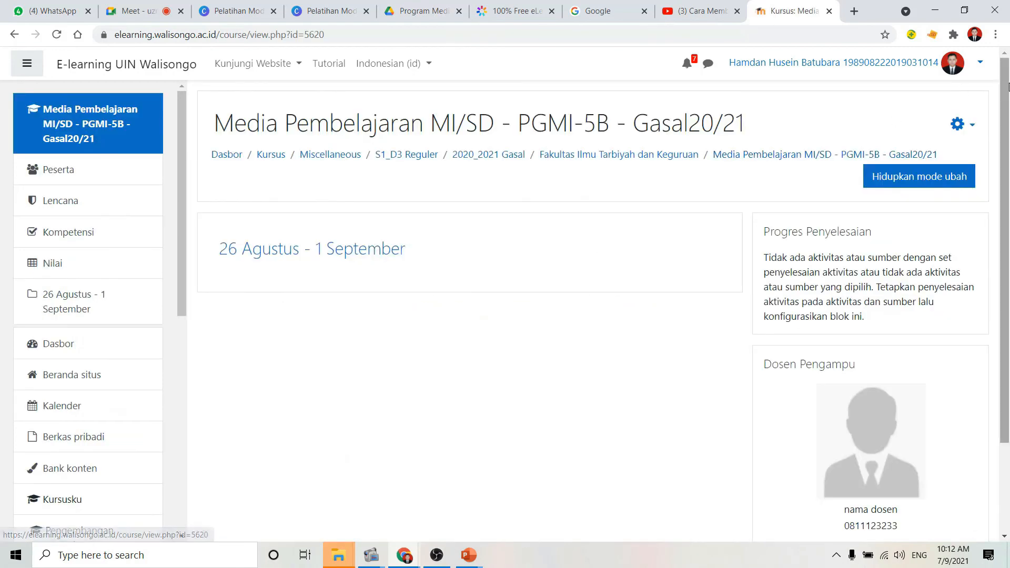
pyautogui.moveTo(1009, 88); pyautogui.dragTo(1008, 92)
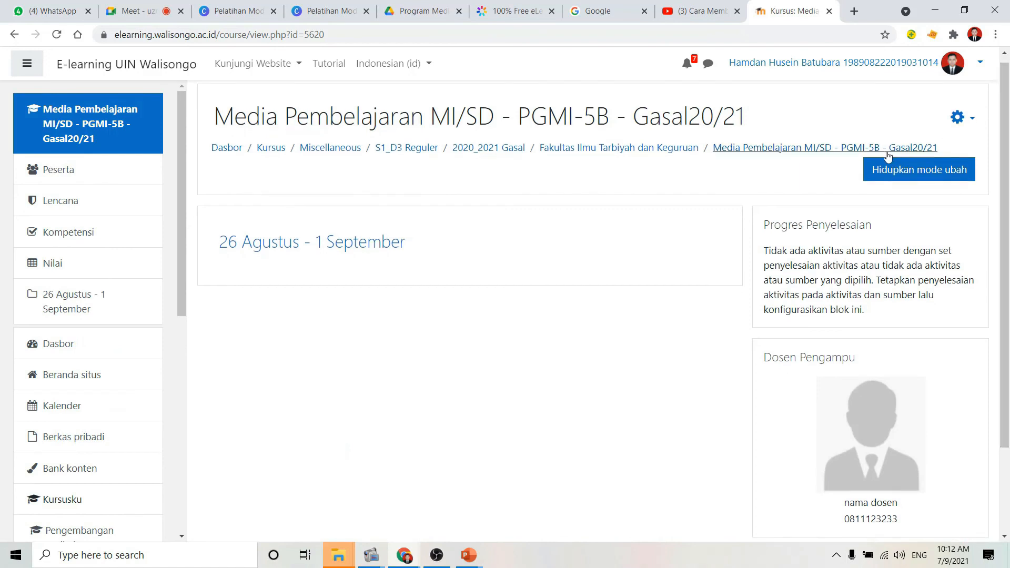
pyautogui.click(881, 181)
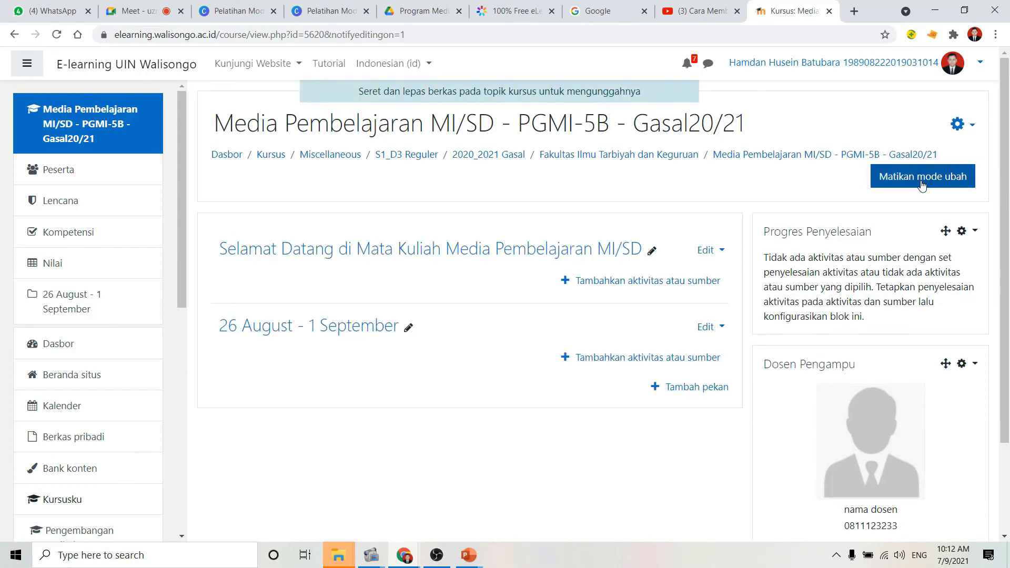
# Add a SCORM package (Paket SCORM) to the course's welcome section and name it "MOdul Digital Bahasa Indonesia"
pyautogui.moveTo(1006, 154); pyautogui.dragTo(1006, 195)
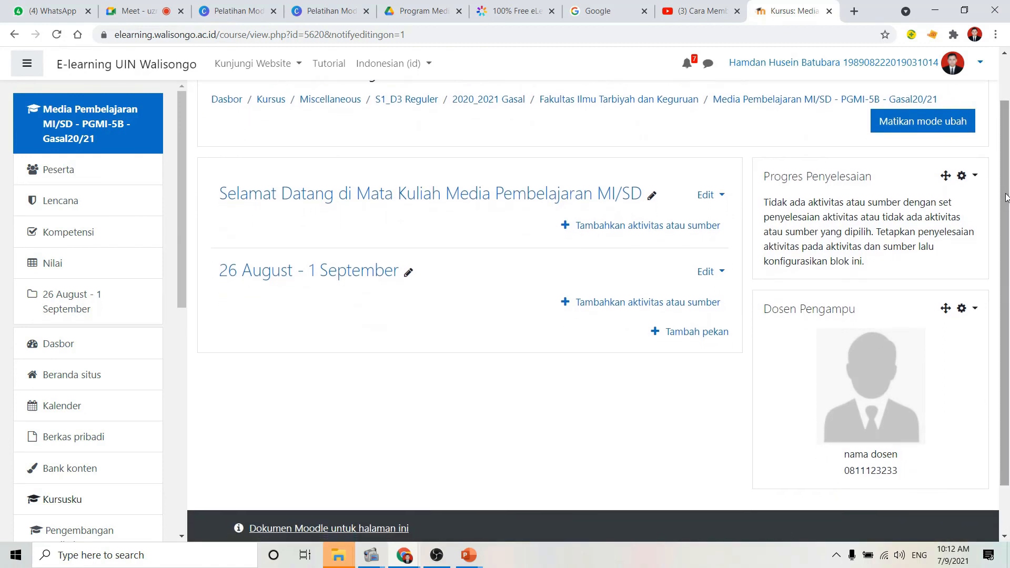
pyautogui.click(639, 227)
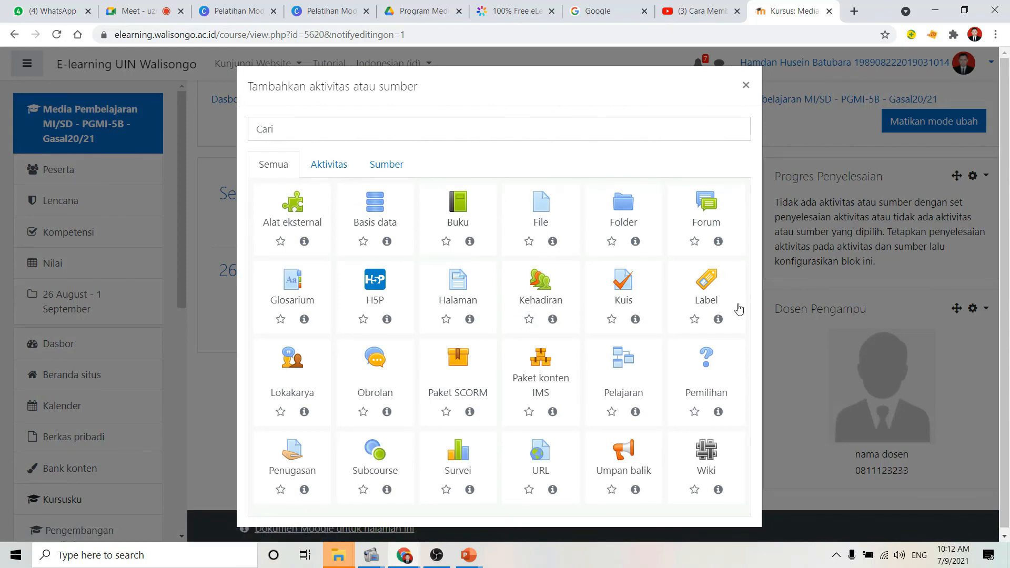
pyautogui.click(461, 364)
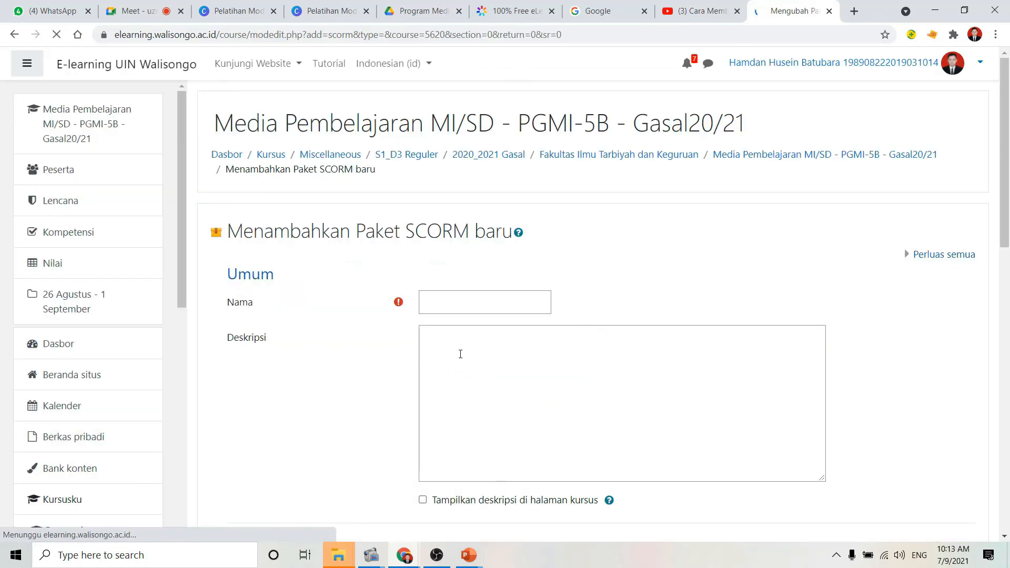
pyautogui.click(451, 298)
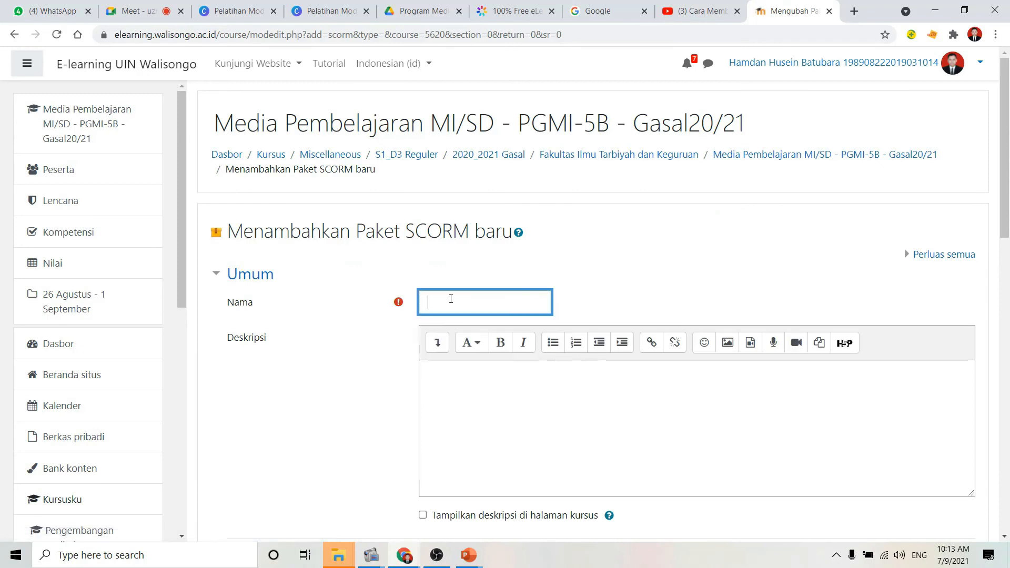
pyautogui.write('D')
pyautogui.press('BackSpace')
pyautogui.write('MOdu')
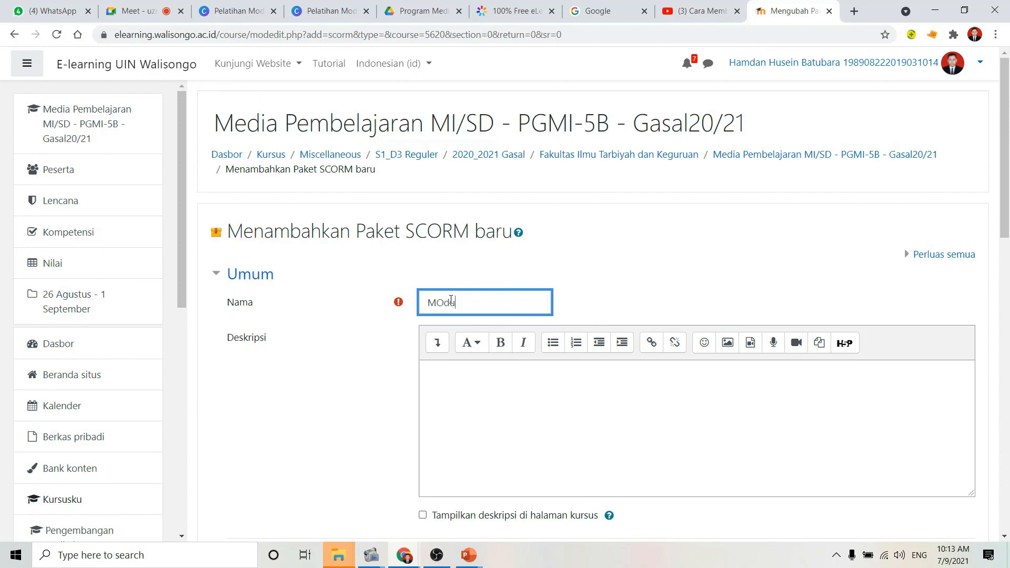
pyautogui.write('l Digital Bahasa Indonesia')
pyautogui.click(486, 315)
pyautogui.scroll(-5, 997, 236)
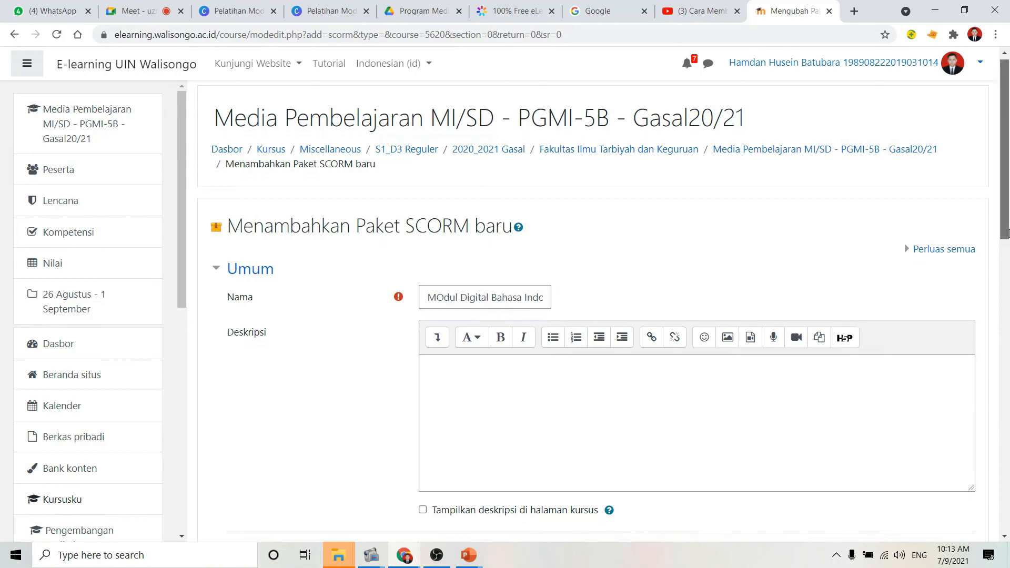
pyautogui.scroll(2, 968, 270)
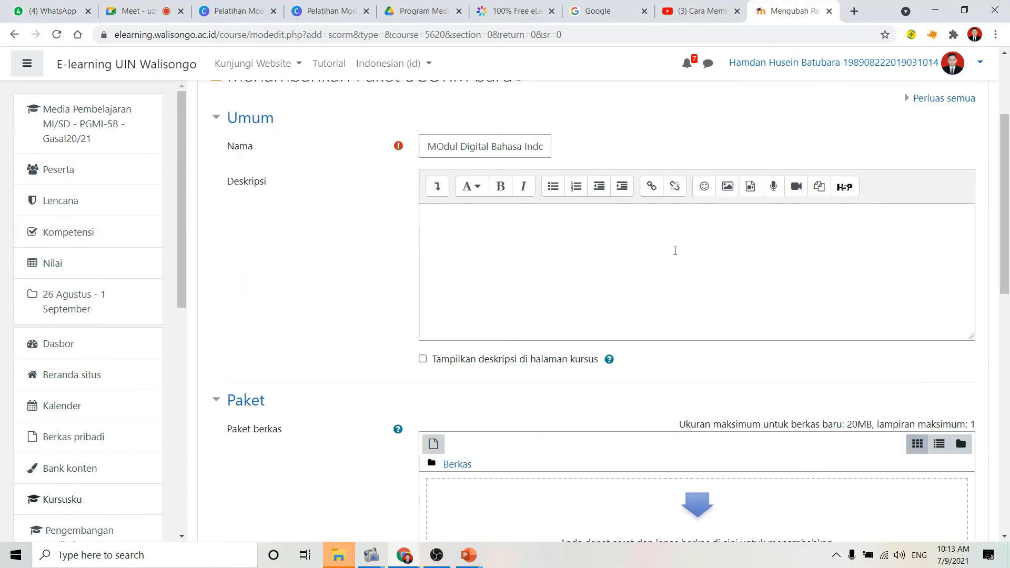
# Upload "Contoh Desain Modul Digital.zip" from the Desktop as the SCORM activity's package file
pyautogui.click(527, 219)
pyautogui.scroll(-2, 1007, 270)
pyautogui.scroll(-3, 1008, 270)
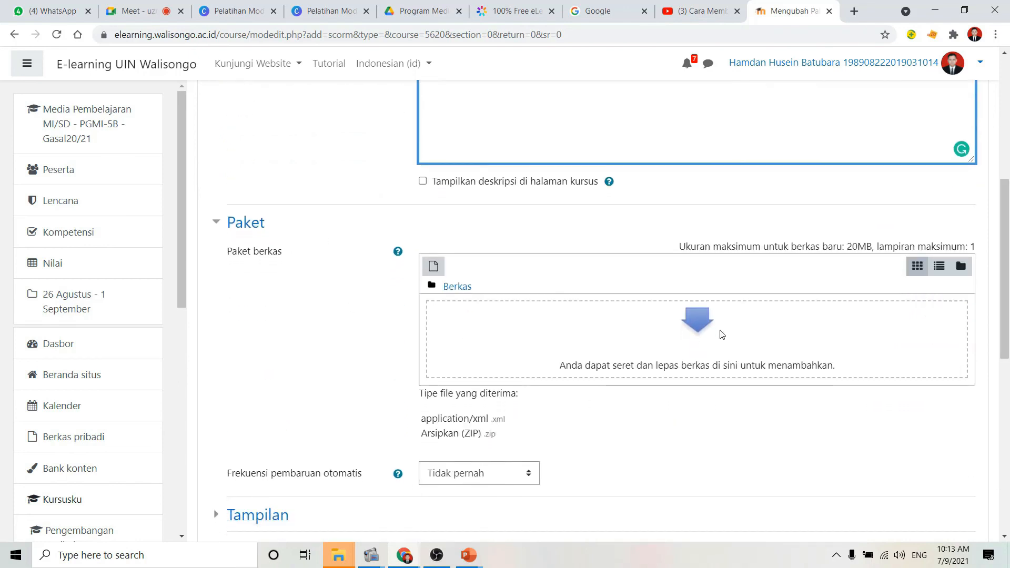
pyautogui.click(701, 329)
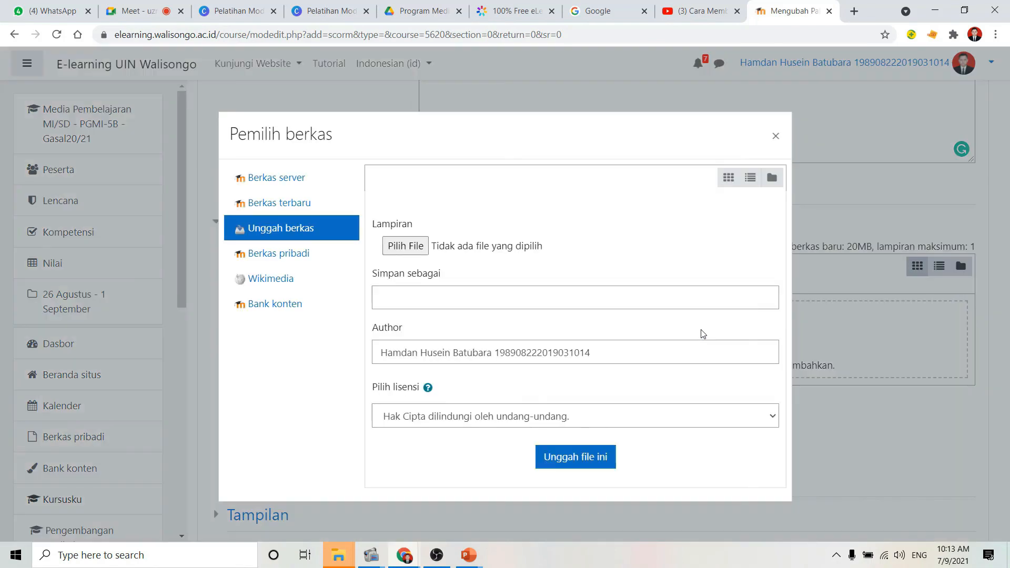
pyautogui.click(416, 246)
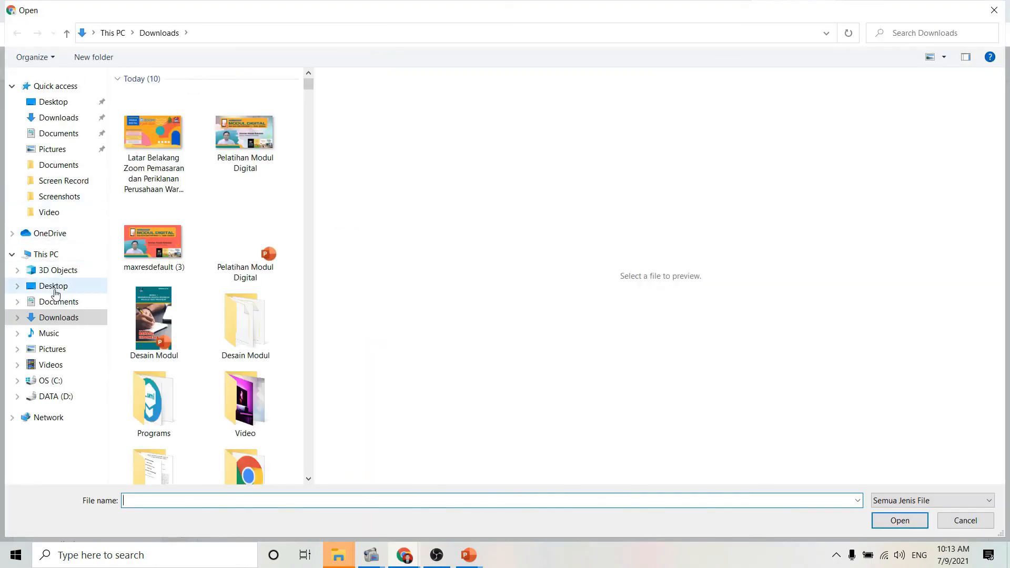
pyautogui.click(53, 287)
pyautogui.moveTo(309, 187); pyautogui.dragTo(289, 294)
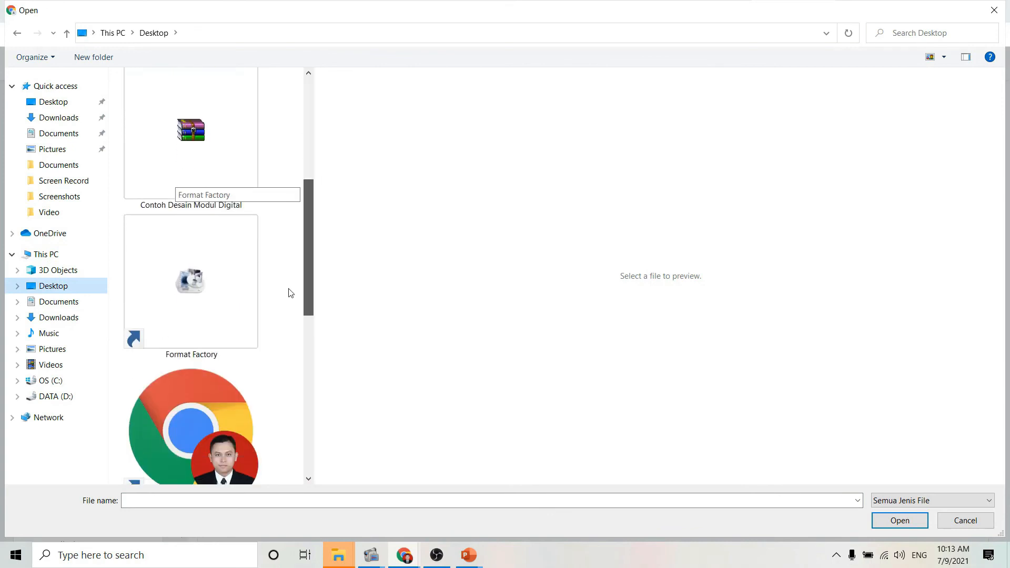
pyautogui.click(195, 196)
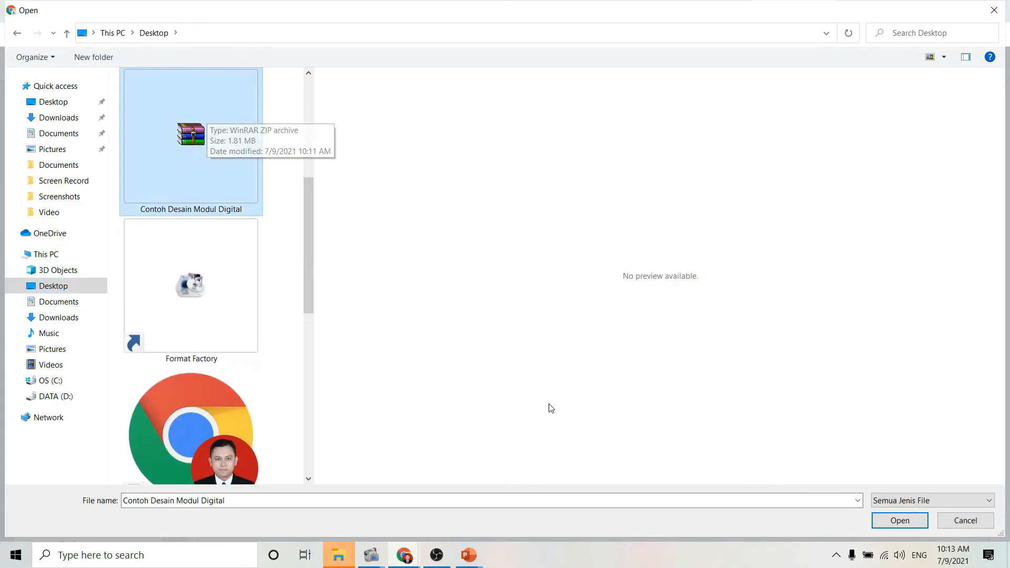
pyautogui.click(886, 522)
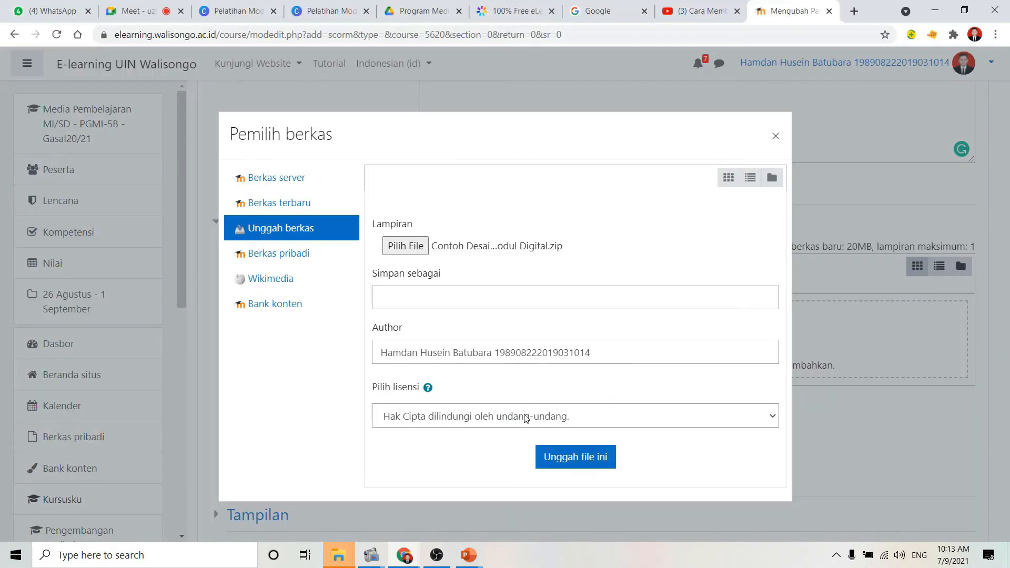
pyautogui.click(562, 460)
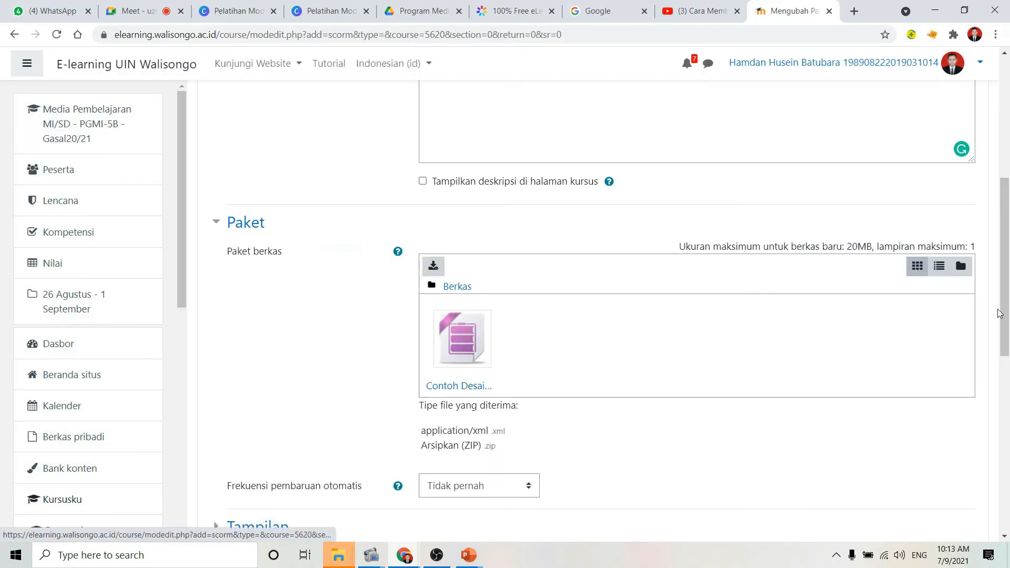
# Check the grading (Nilai) settings of the SCORM package, and save and display the activity
pyautogui.moveTo(1008, 288); pyautogui.dragTo(1008, 424)
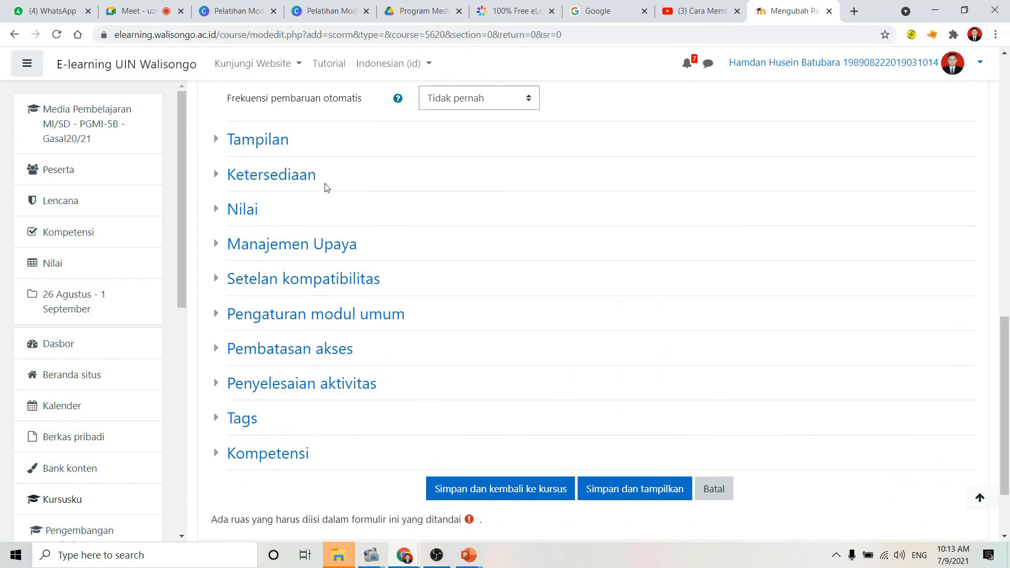
pyautogui.click(259, 152)
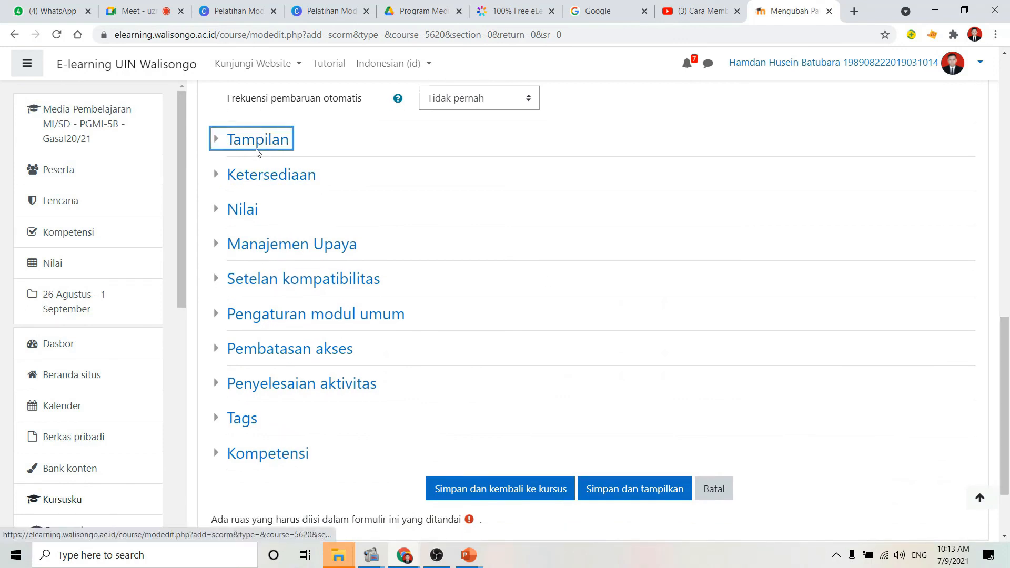
pyautogui.click(249, 210)
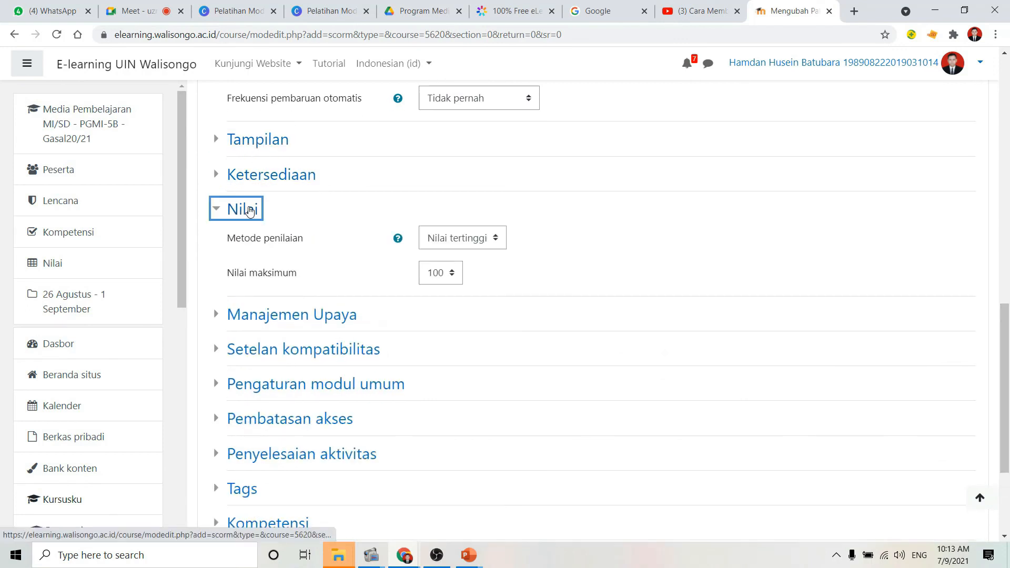
pyautogui.click(250, 208)
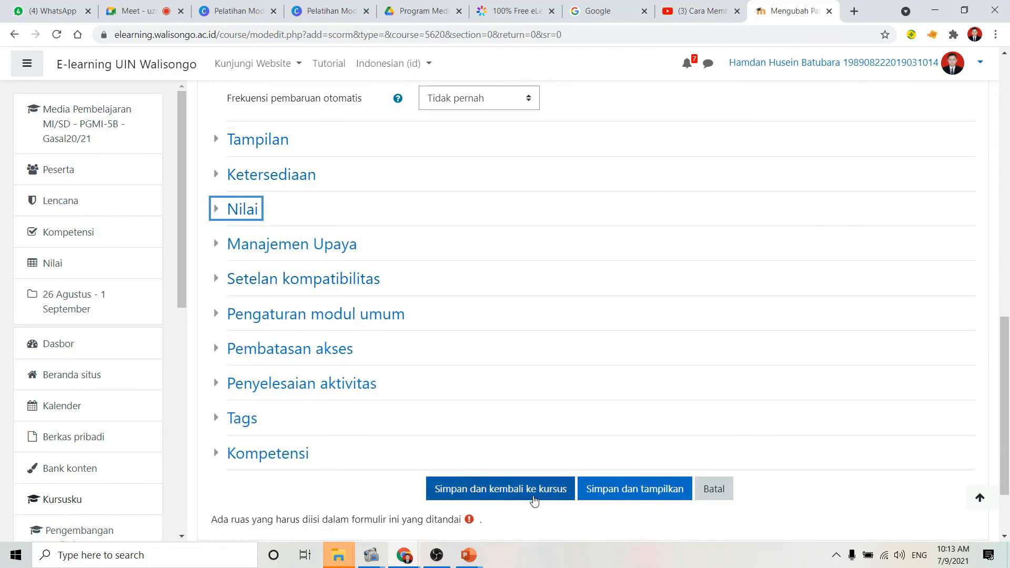
pyautogui.click(635, 493)
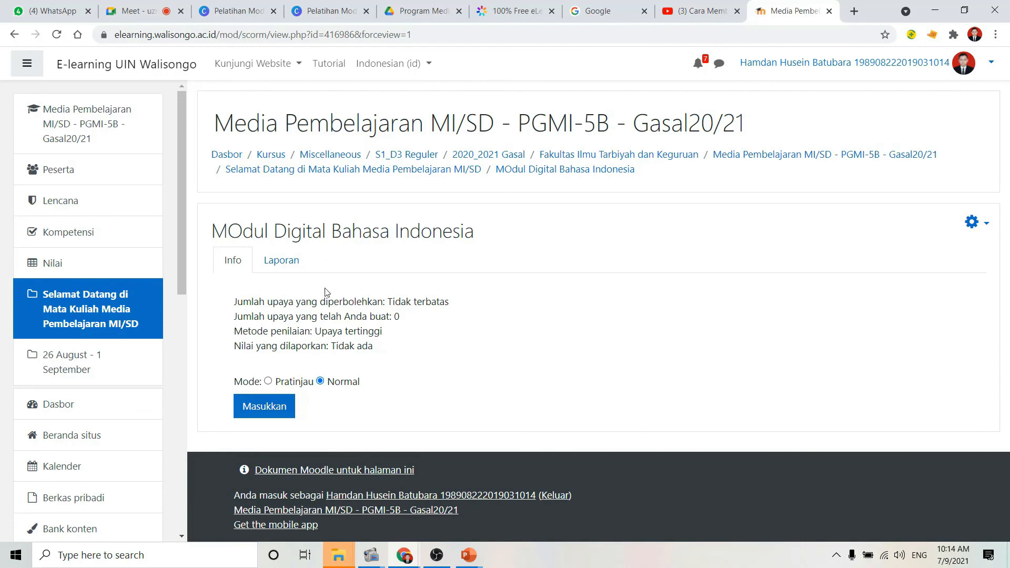
# Return to the PGMI-5B course page and switch the role to student (Siswa)
pyautogui.click(728, 159)
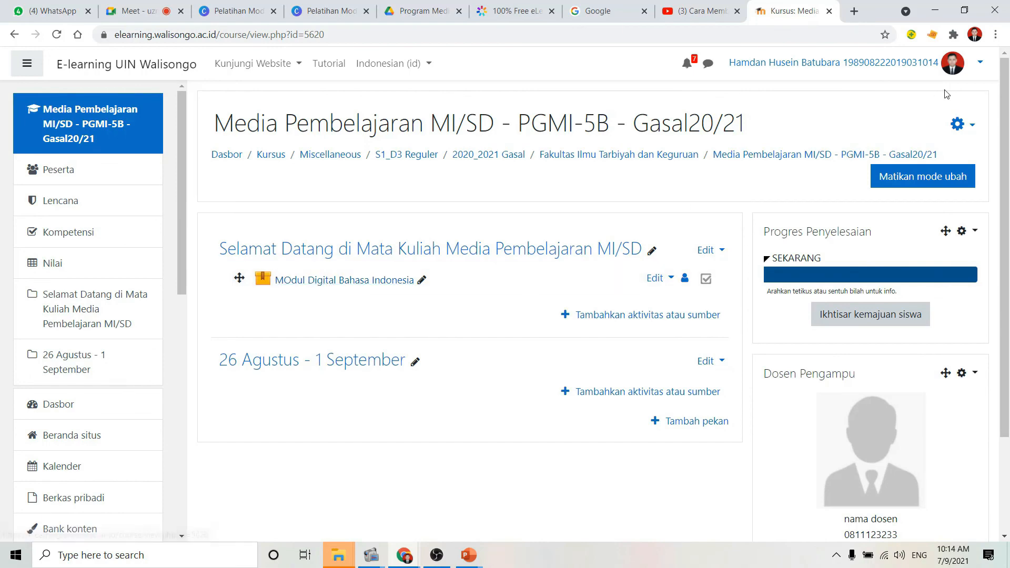
pyautogui.click(955, 71)
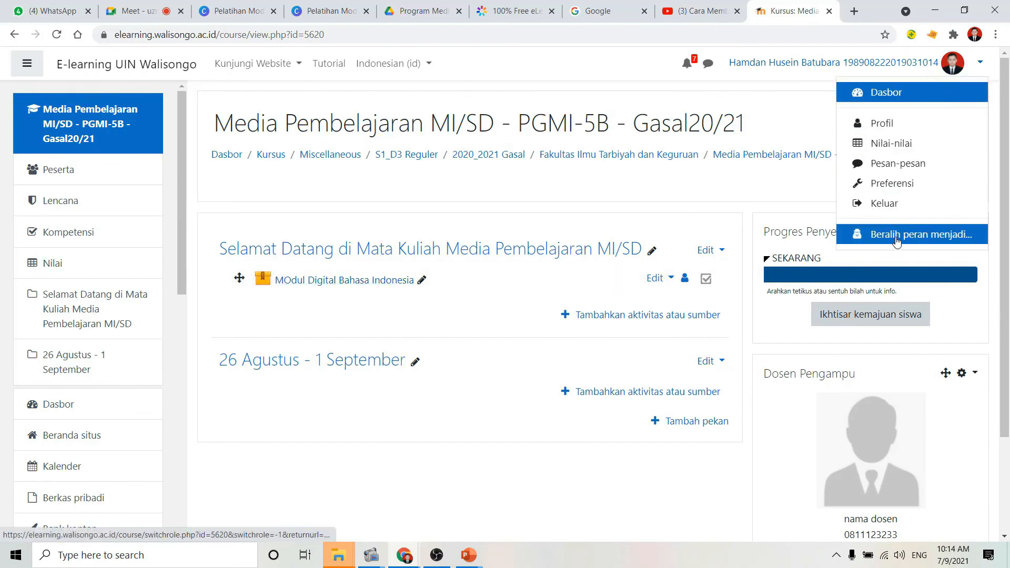
pyautogui.click(898, 240)
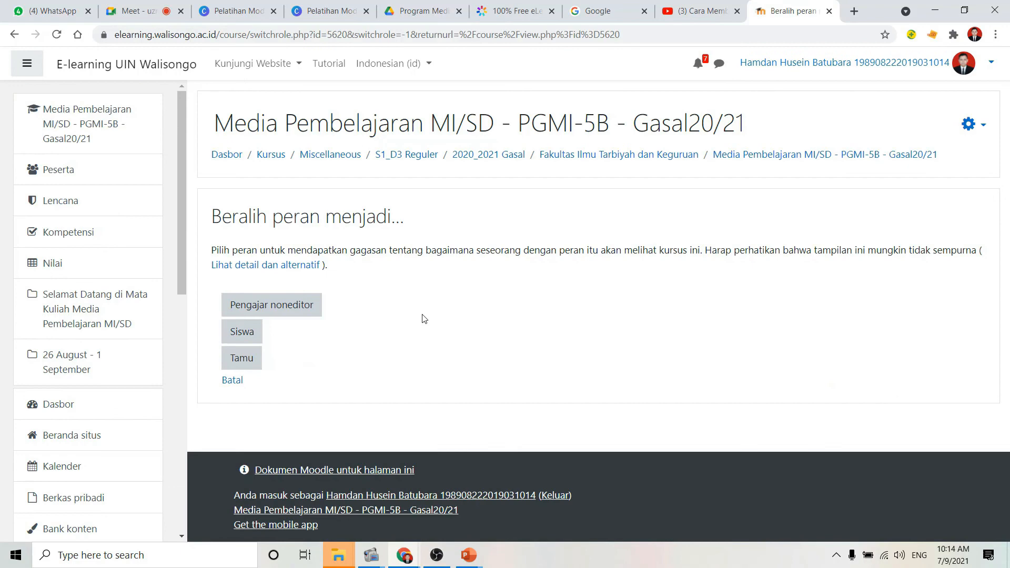
pyautogui.click(232, 336)
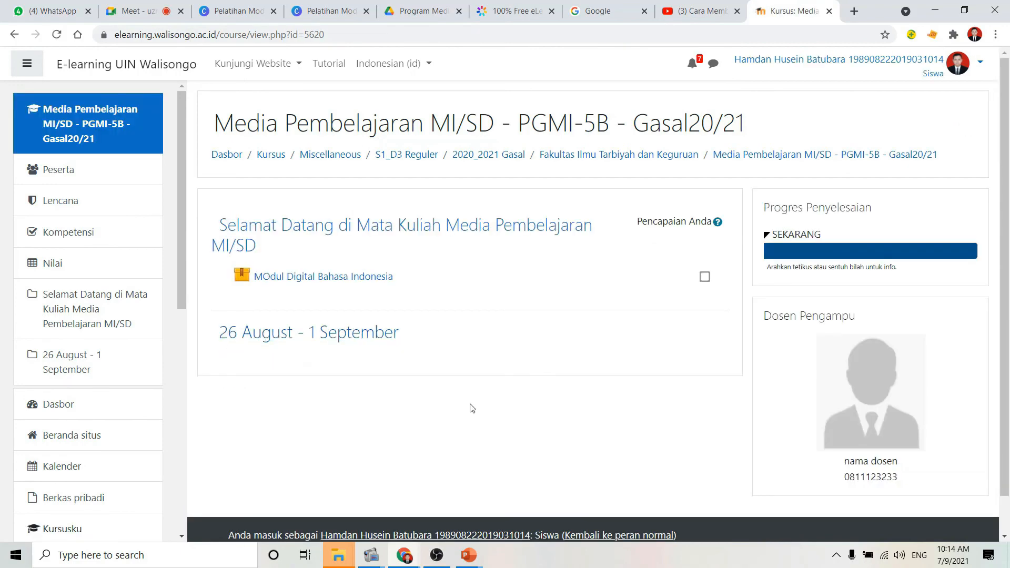
# Open the "MOdul Digital Bahasa Indonesia" activity as a student and launch it in Normal mode
pyautogui.click(285, 277)
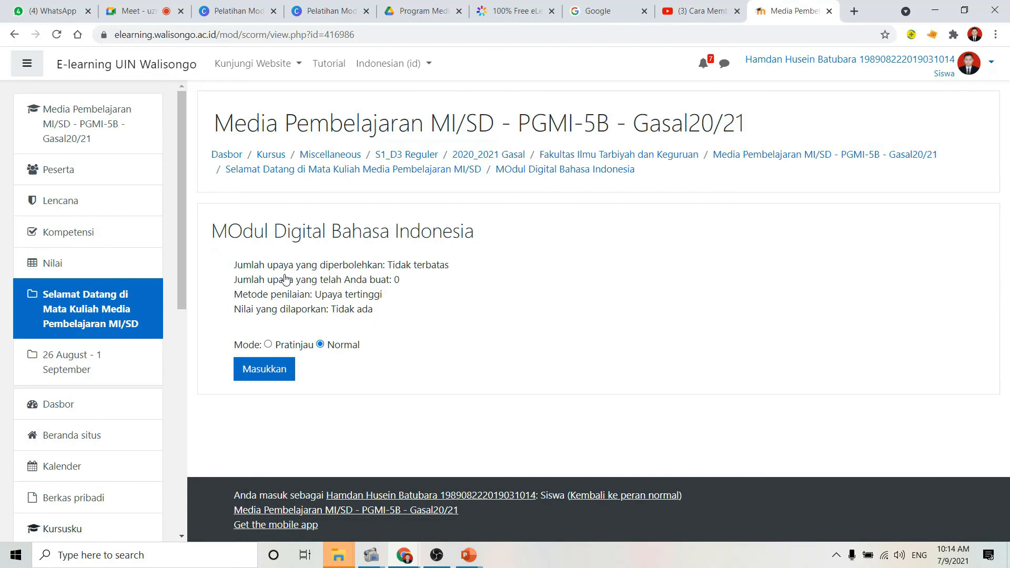
pyautogui.click(270, 375)
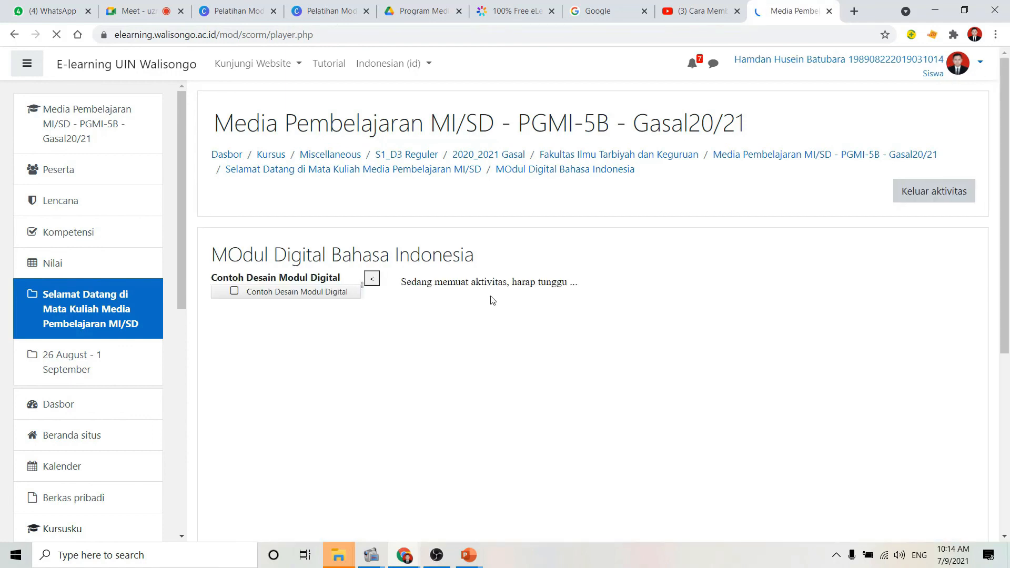
pyautogui.moveTo(1007, 124); pyautogui.dragTo(1009, 229)
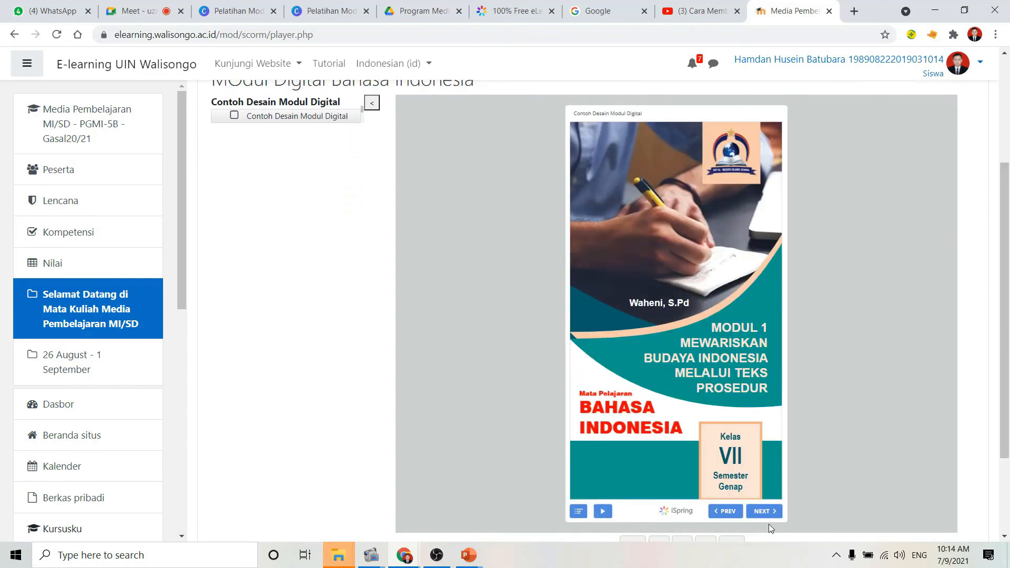
# Page through the module's slides from the cover to the quiz instructions
pyautogui.click(767, 512)
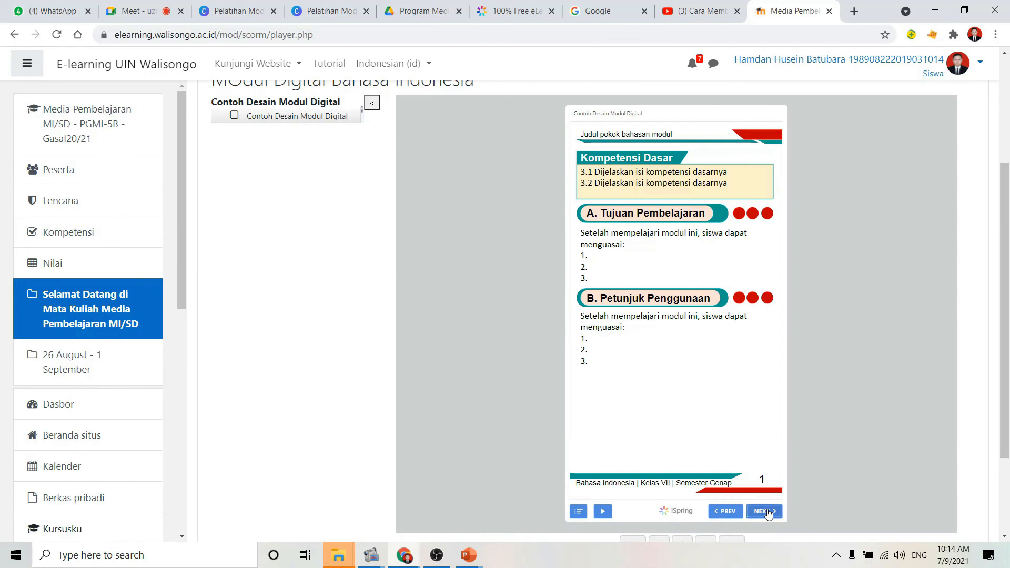
pyautogui.click(766, 511)
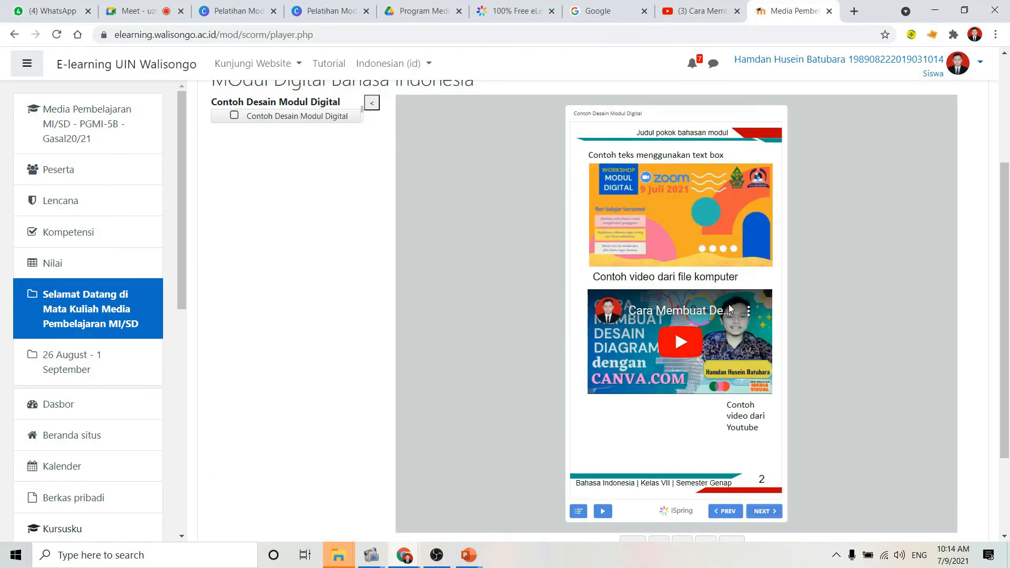
pyautogui.click(760, 520)
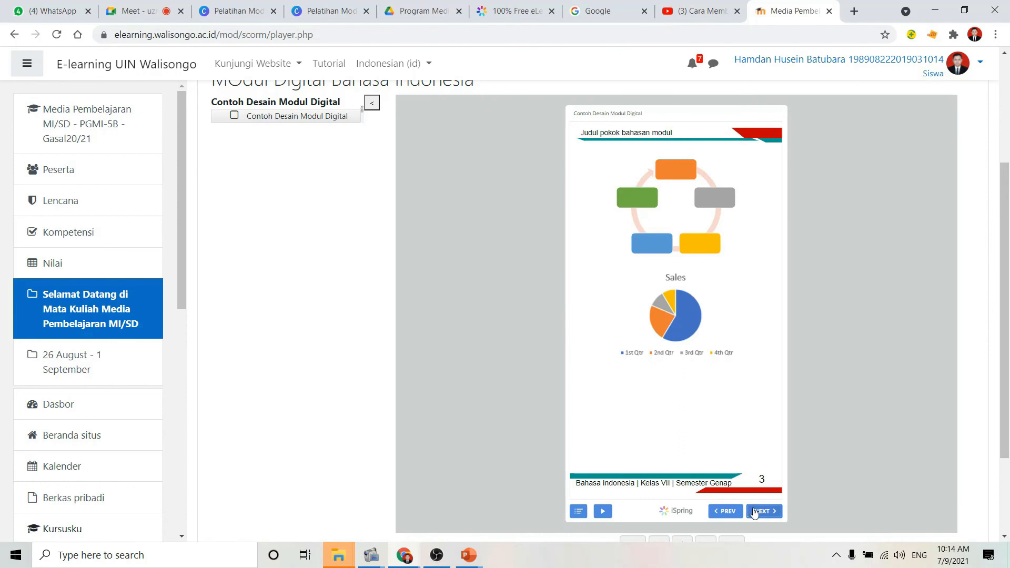
pyautogui.click(756, 513)
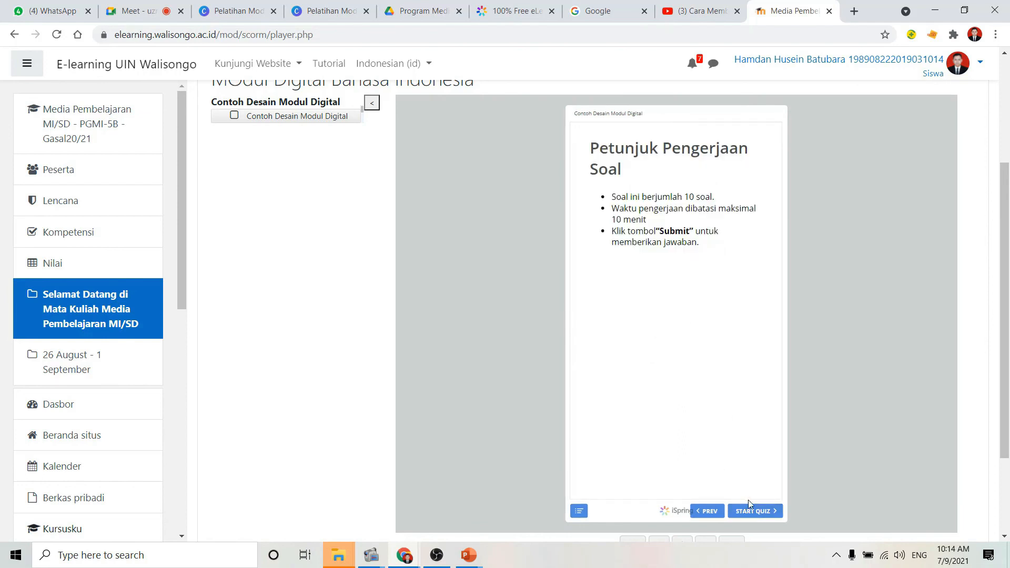
# Start the quiz, choose the second answer to the school principal question and submit it
pyautogui.click(754, 511)
pyautogui.click(598, 224)
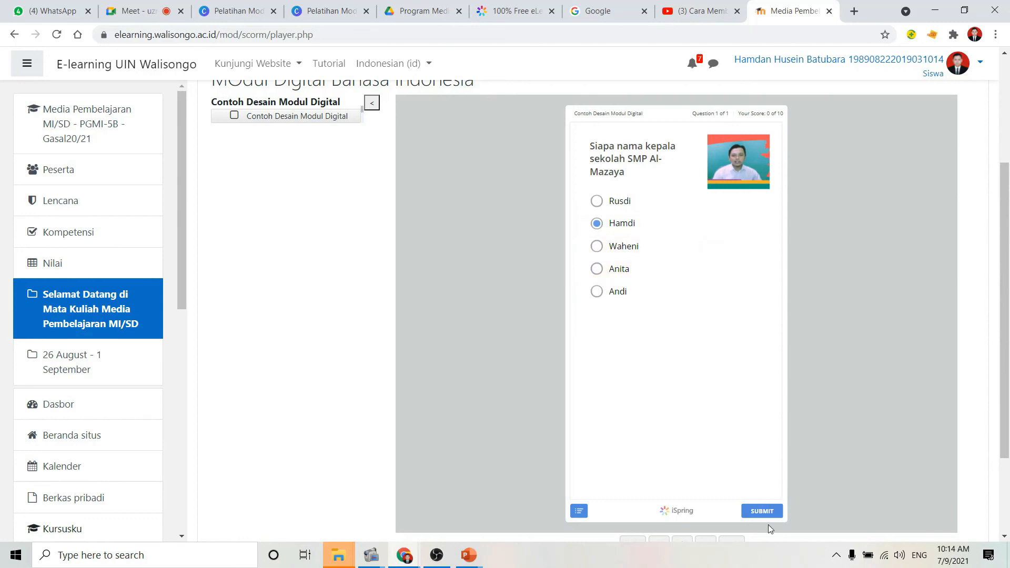
pyautogui.click(756, 514)
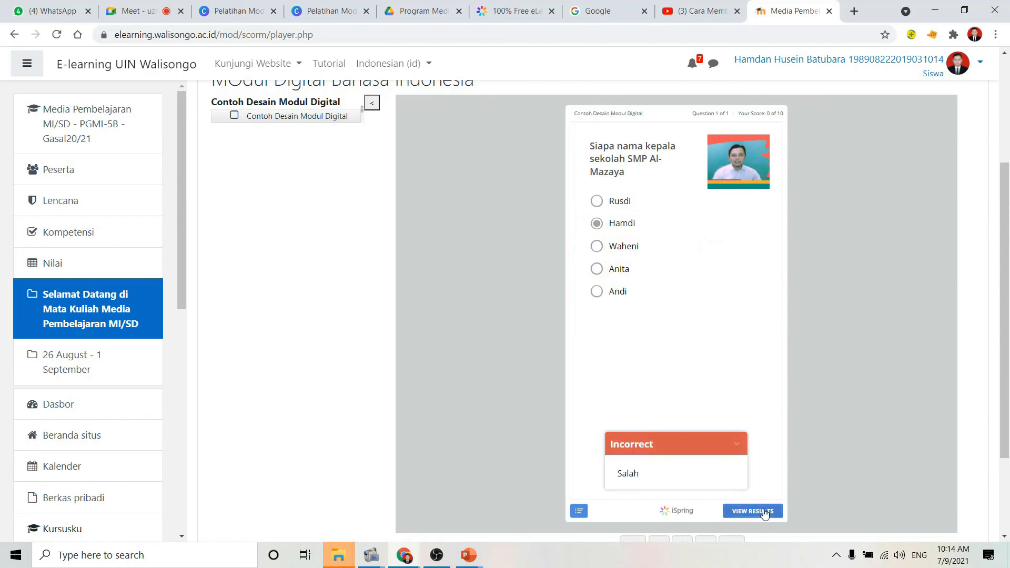
# View the quiz results and review the submitted answer to the school principal question
pyautogui.click(764, 512)
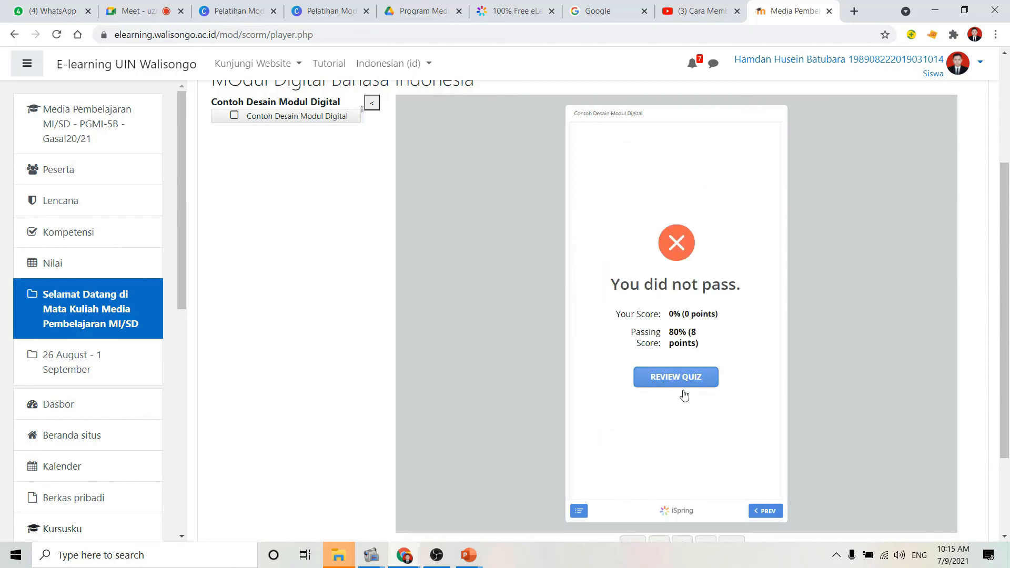
pyautogui.click(685, 387)
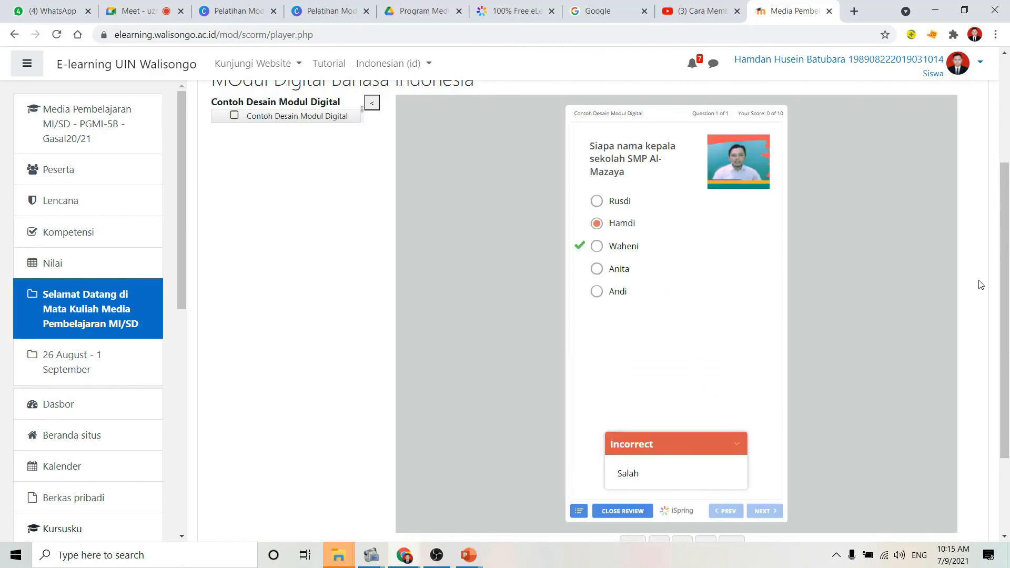
# Exit the module activity to the course page and switch back from the student role to the normal role
pyautogui.scroll(3, 1000, 263)
pyautogui.scroll(-2, 1003, 255)
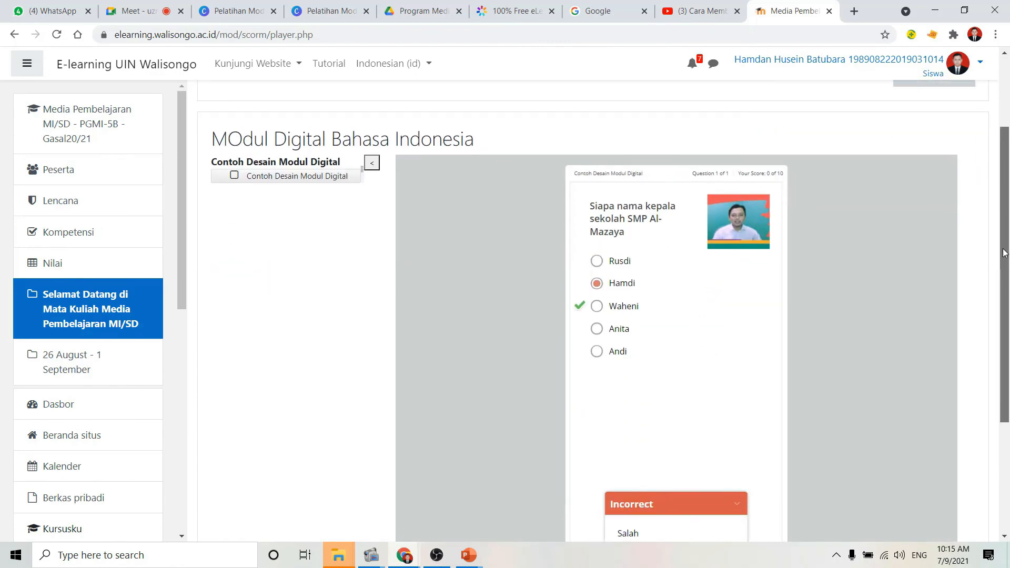
pyautogui.moveTo(1005, 252); pyautogui.dragTo(1004, 222)
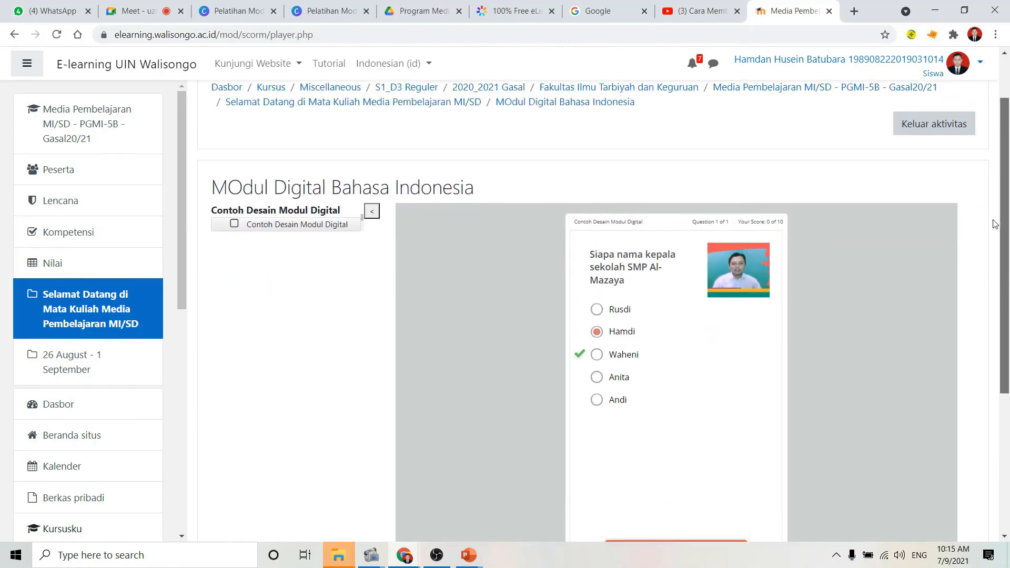
pyautogui.click(374, 211)
pyautogui.moveTo(1006, 207); pyautogui.dragTo(969, 90)
pyautogui.click(937, 193)
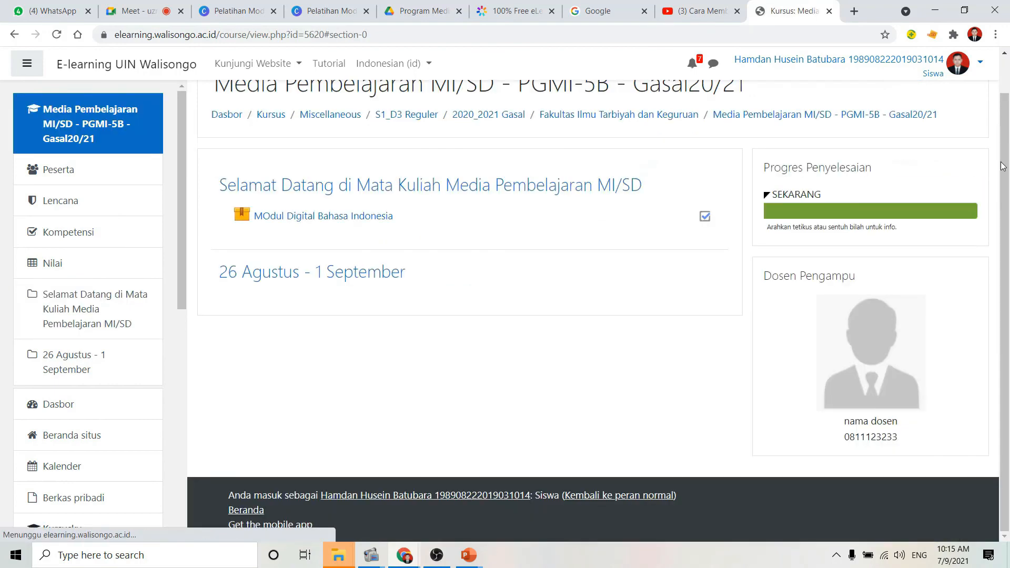
pyautogui.click(973, 62)
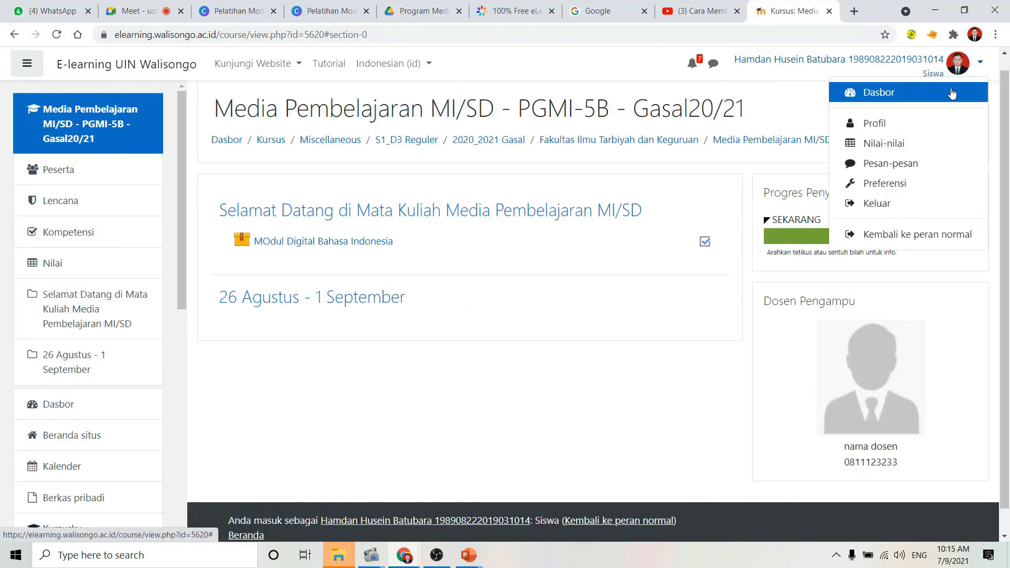
pyautogui.click(889, 241)
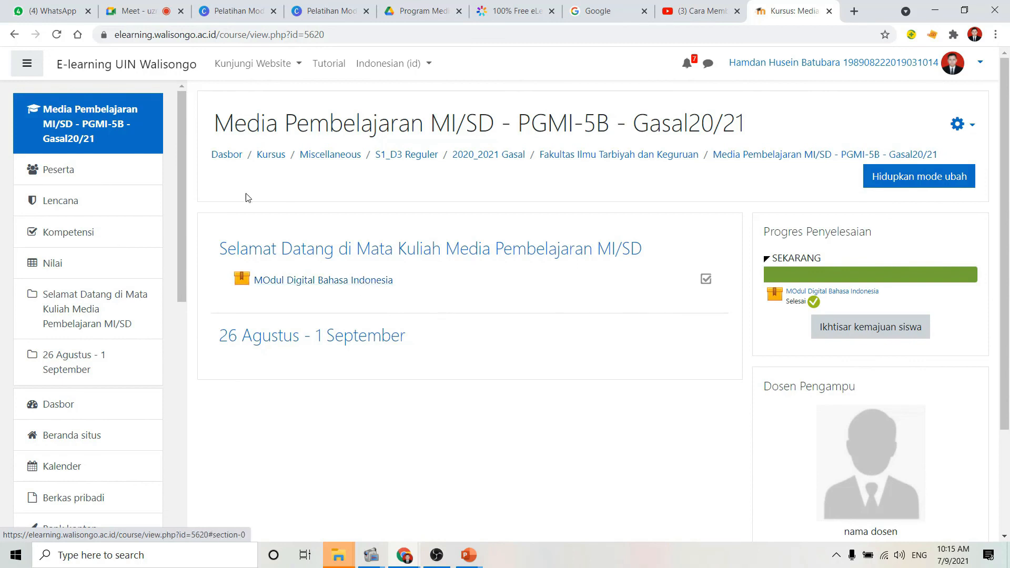
# Open the course's grader report and examine the participants' grades for the digital module
pyautogui.click(58, 264)
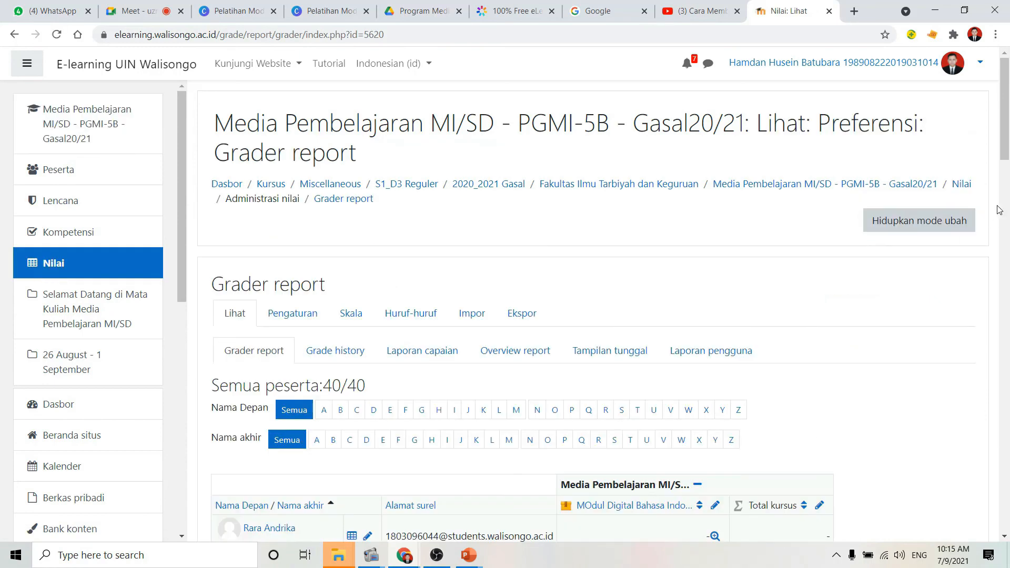
pyautogui.moveTo(1007, 169); pyautogui.dragTo(1005, 171)
pyautogui.scroll(-1, 1008, 205)
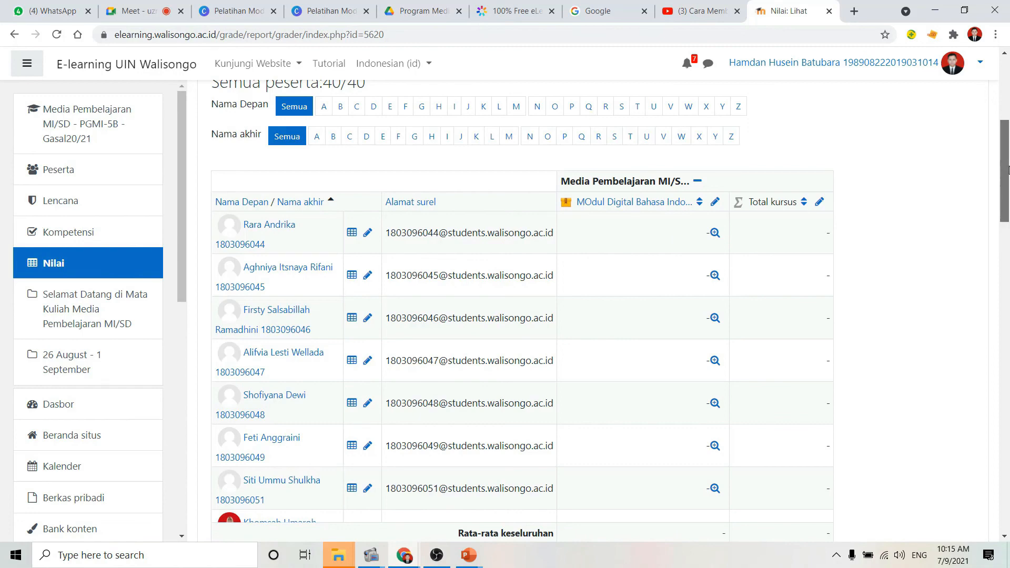
pyautogui.moveTo(1006, 170); pyautogui.dragTo(1002, 132)
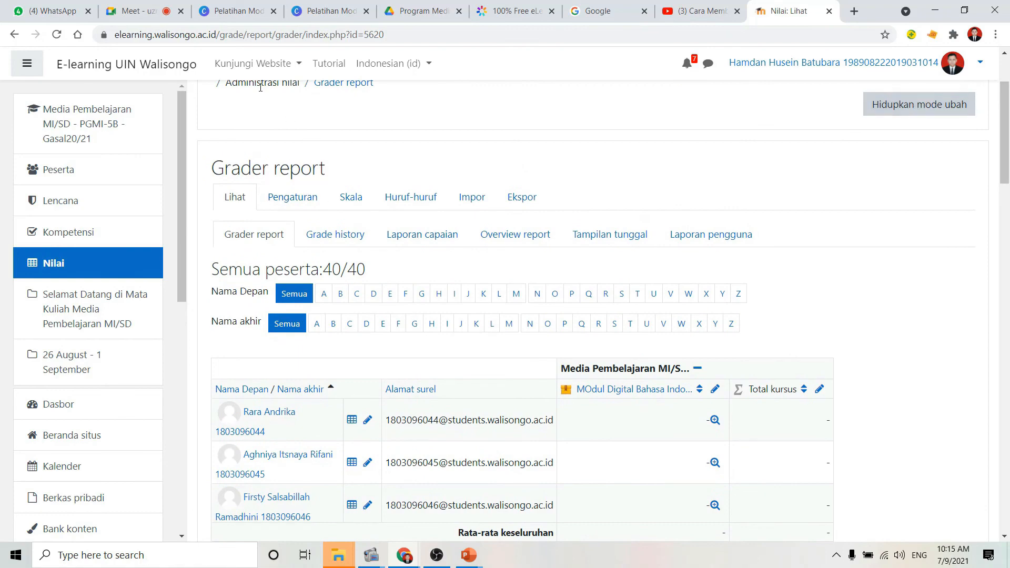
# Open the "MOdul Digital Bahasa Indonesia" activity from the course page and check its attempt count, grading method and reported grade
pyautogui.click(71, 115)
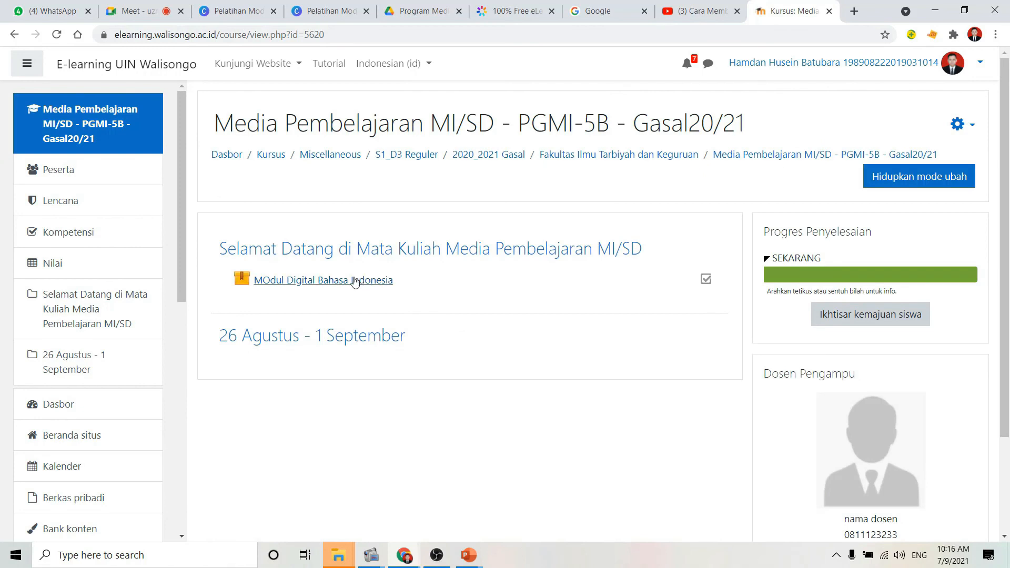
pyautogui.click(354, 283)
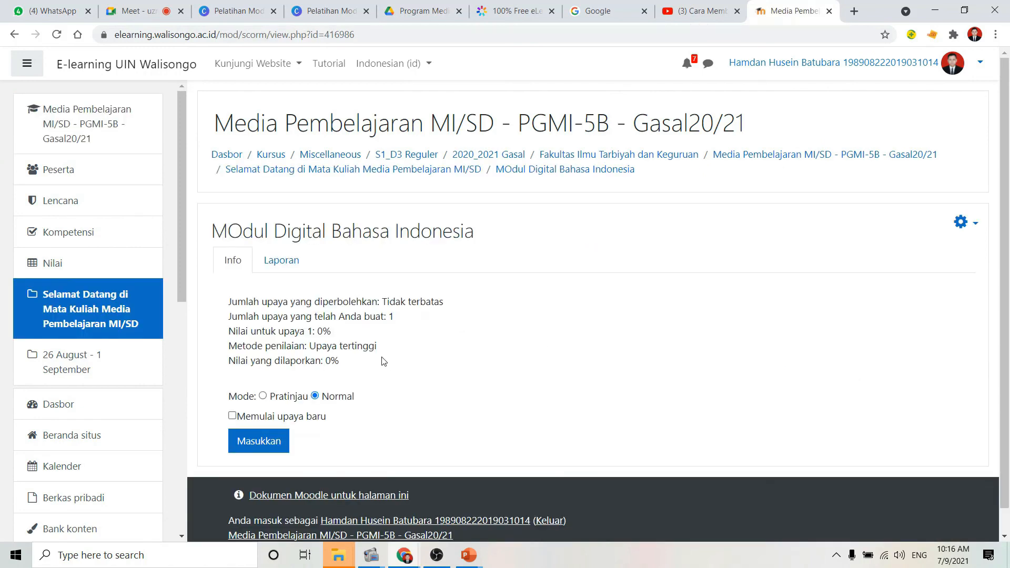
pyautogui.moveTo(289, 318); pyautogui.dragTo(389, 321)
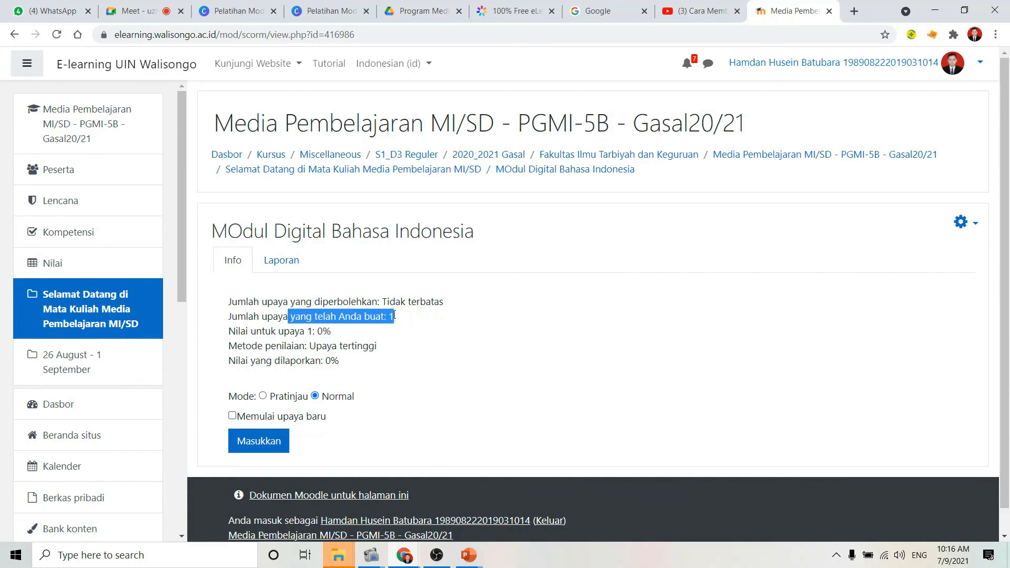
pyautogui.moveTo(278, 331); pyautogui.dragTo(339, 362)
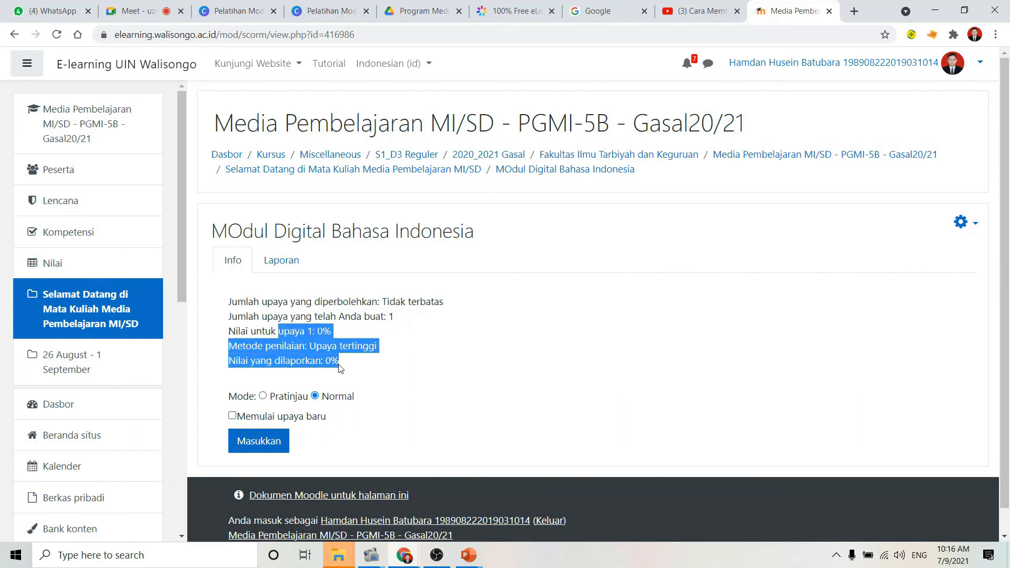
pyautogui.click(373, 373)
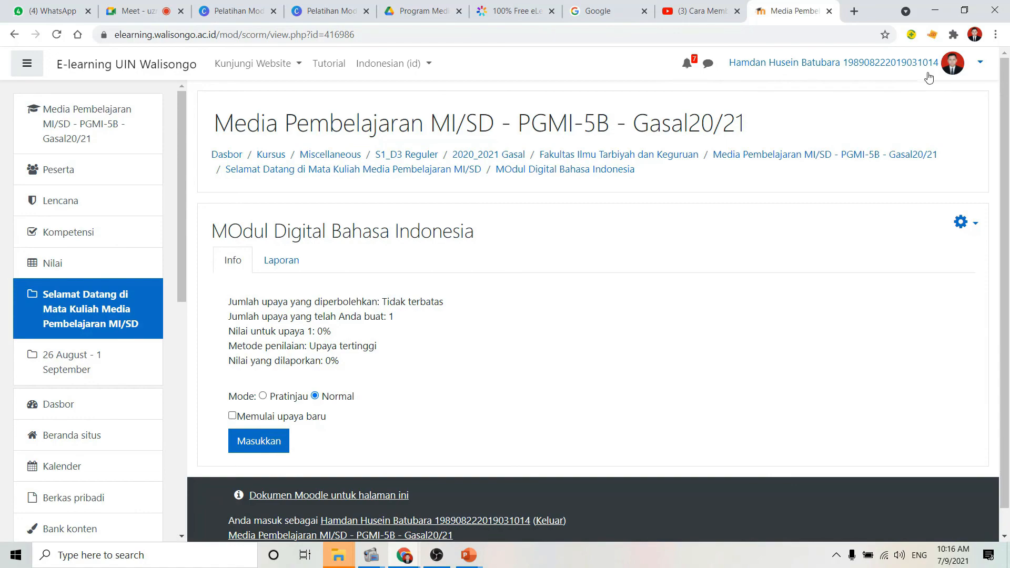
# Log out of the current account on the e-learning site
pyautogui.click(954, 73)
pyautogui.click(896, 204)
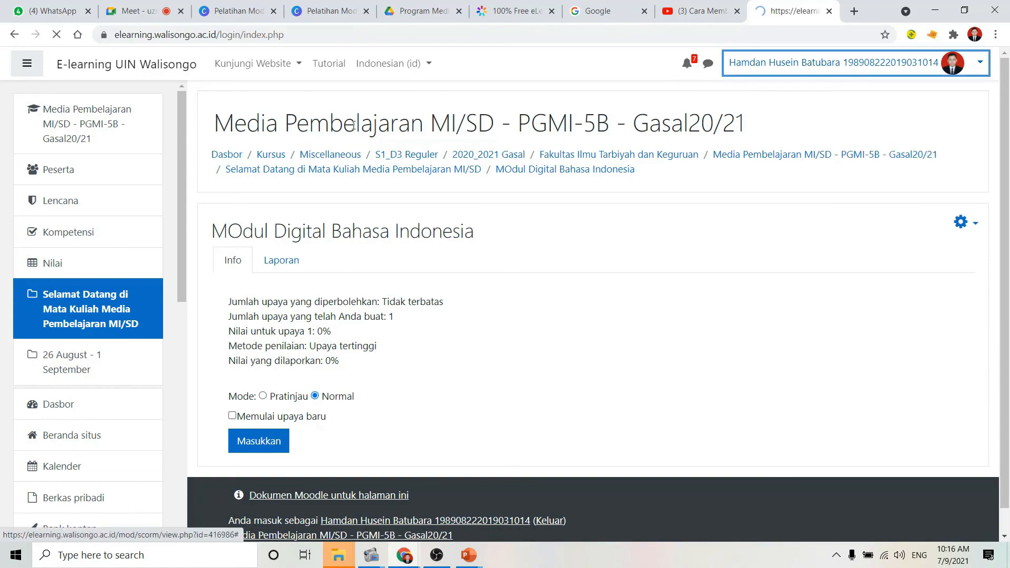